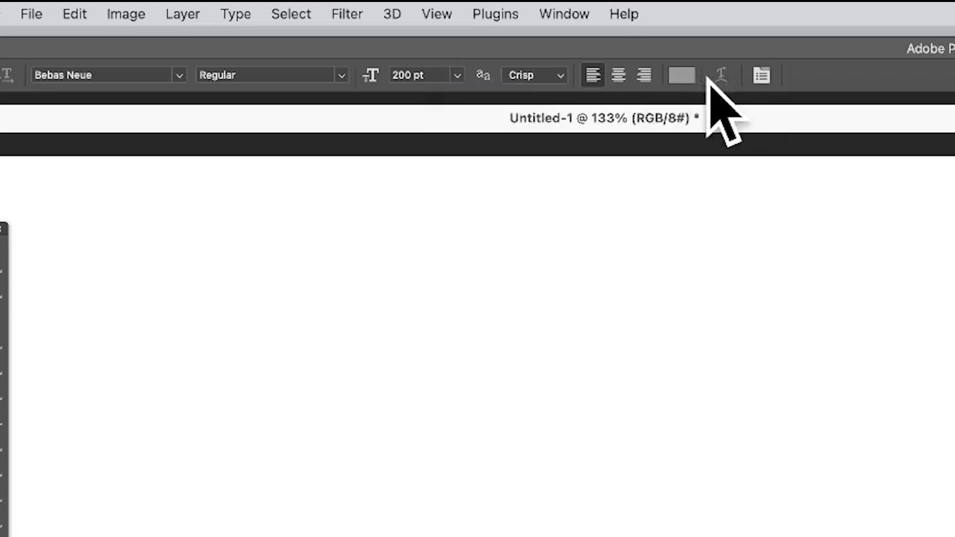
- Add the text "MORE TEXT" in the upper half of the canvas using the current Bebas Neue 200 pt settings
left_click(292, 447)
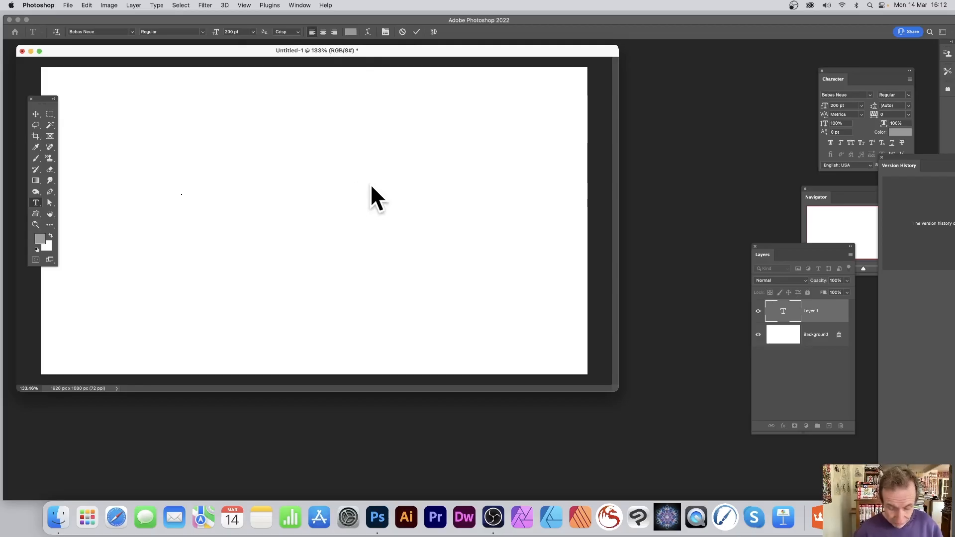
type("MORE")
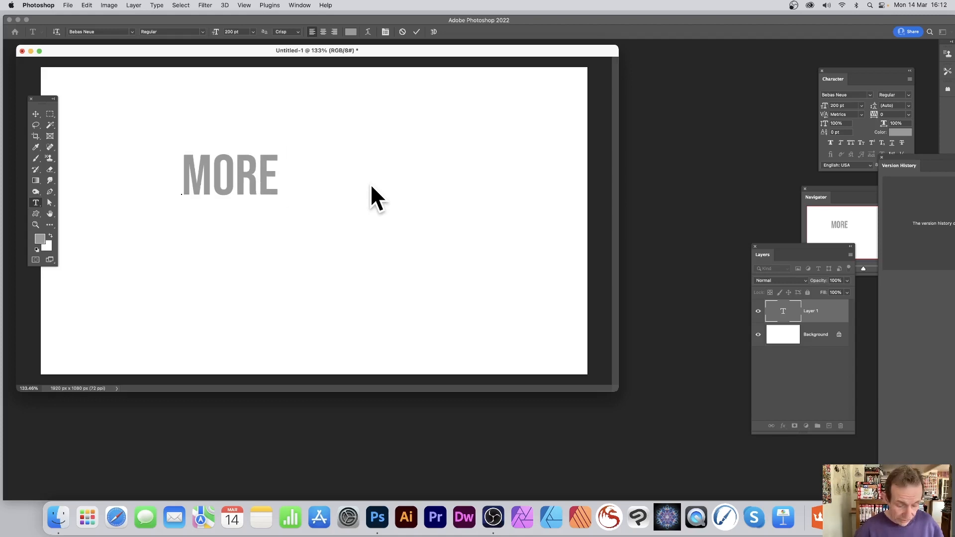
type(" TEXT")
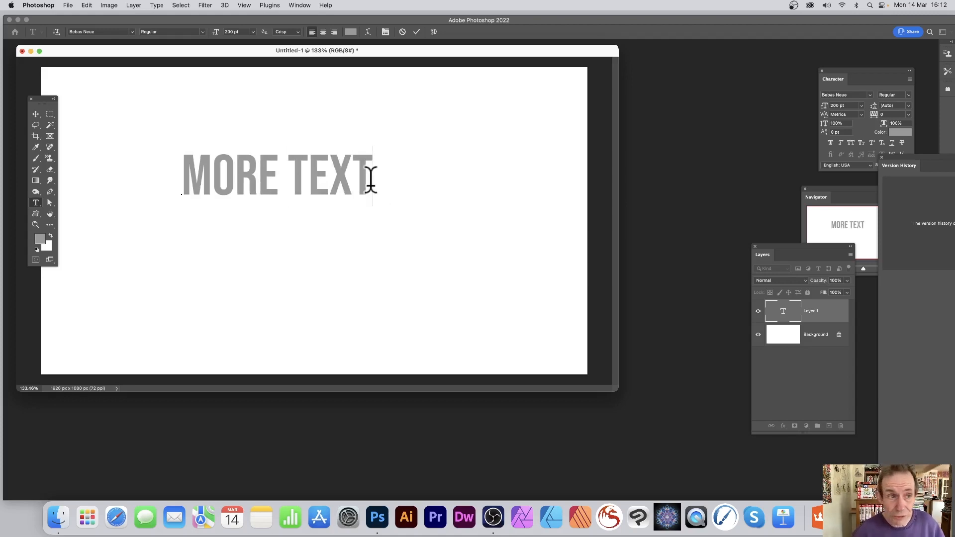
left_click(38, 112)
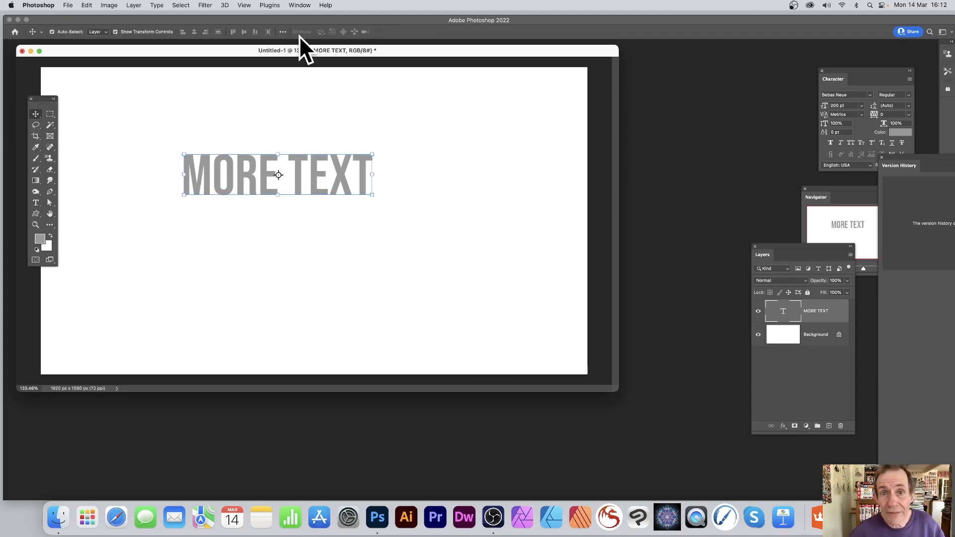
- Apply a drop shadow and a 3 px black stroke to the MORE TEXT layer
left_click(130, 6)
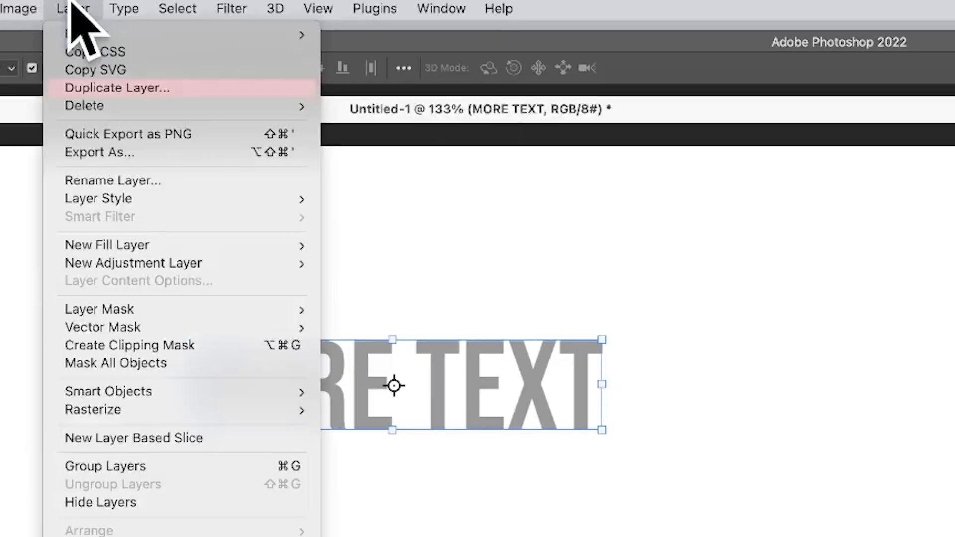
mouse_move(156, 94)
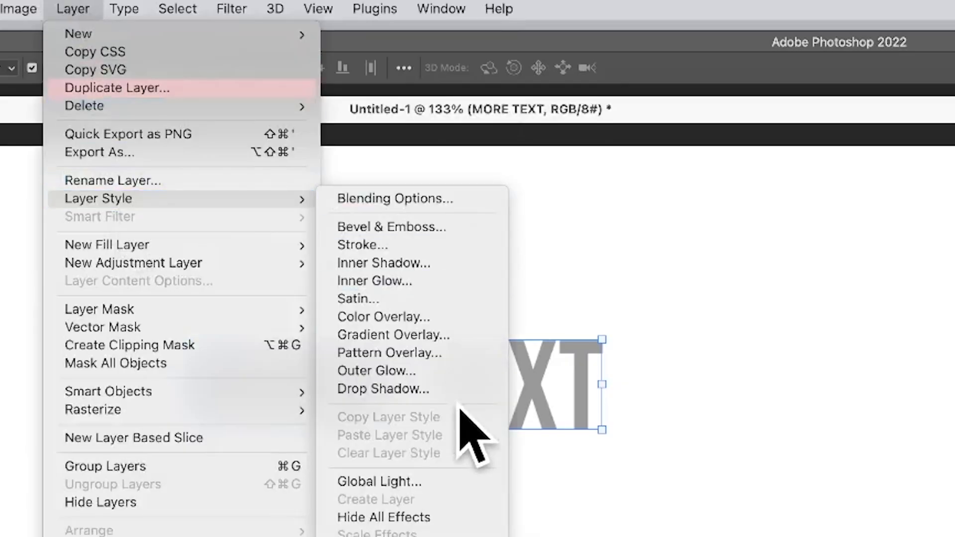
left_click(419, 390)
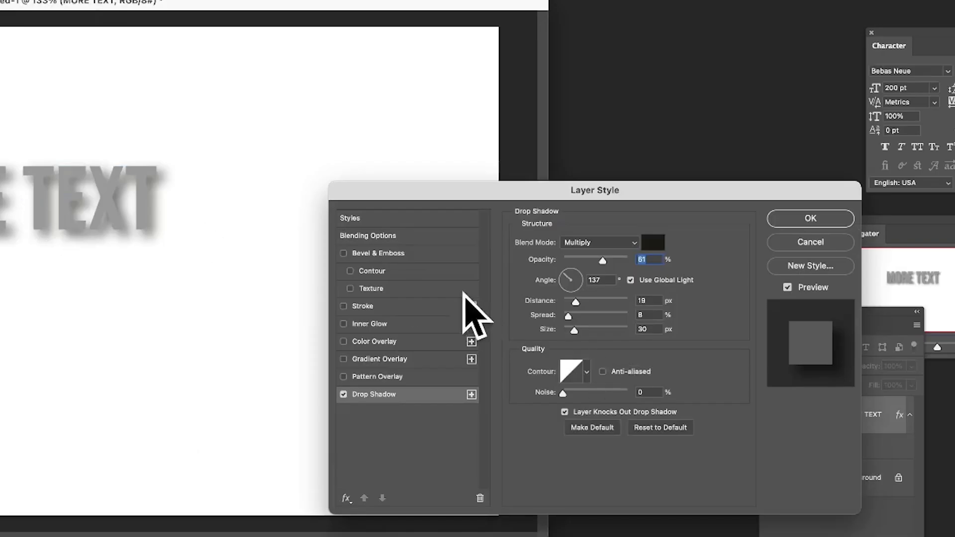
left_click(366, 306)
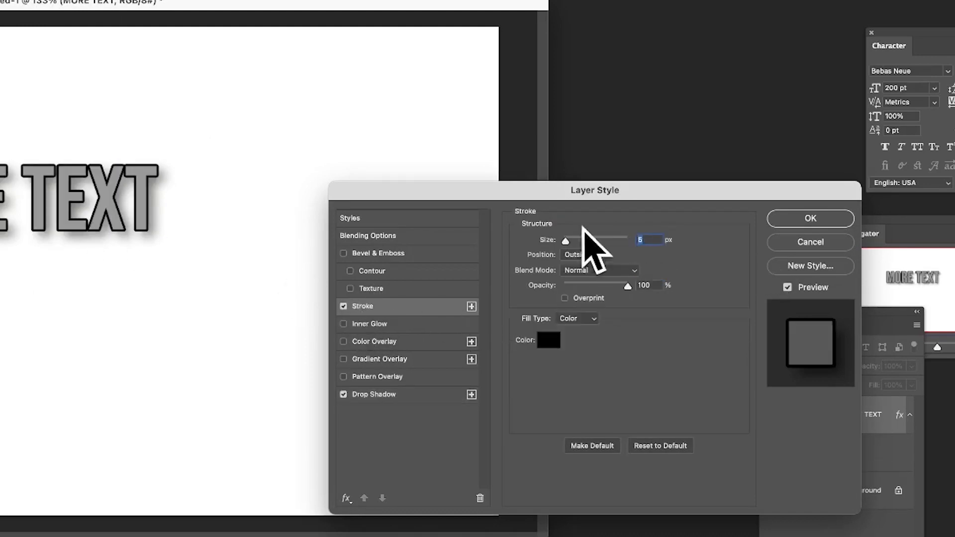
left_click_drag(566, 242, 564, 241)
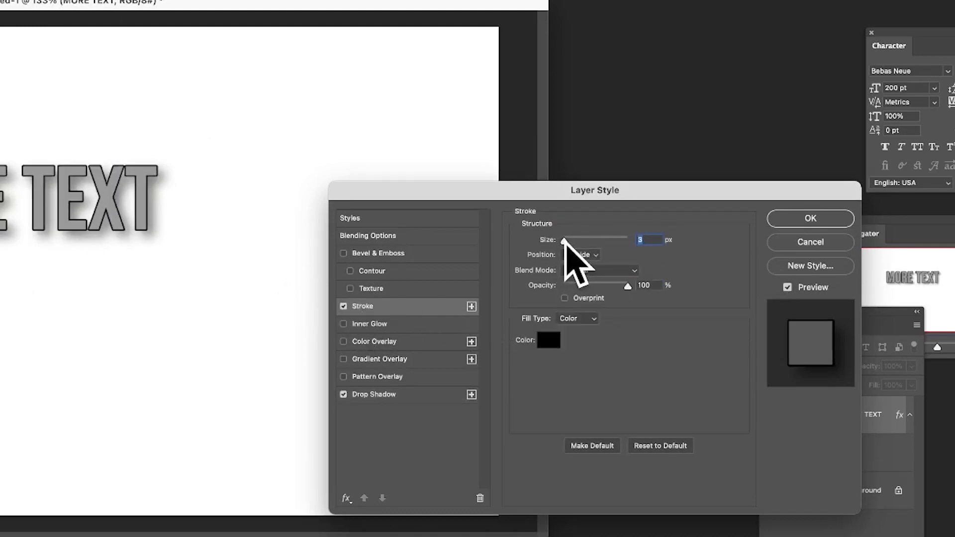
left_click(815, 221)
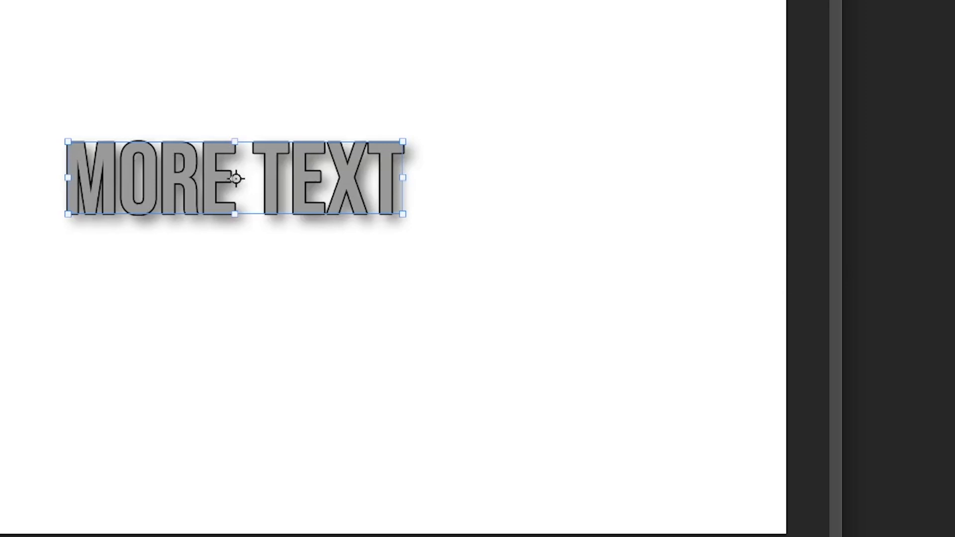
- Delete the white Background layer so that only the text layer remains in the document
left_click_drag(952, 288, 444, 84)
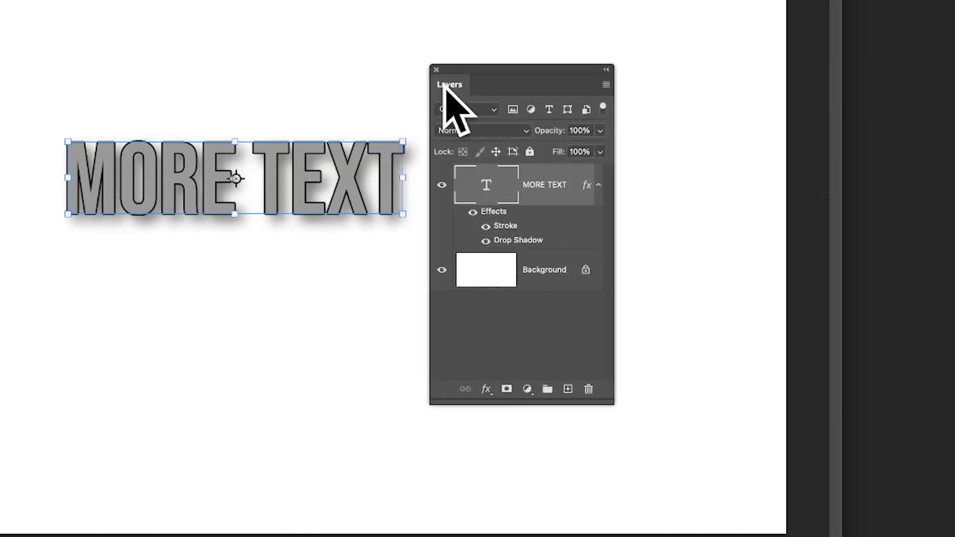
left_click(534, 271)
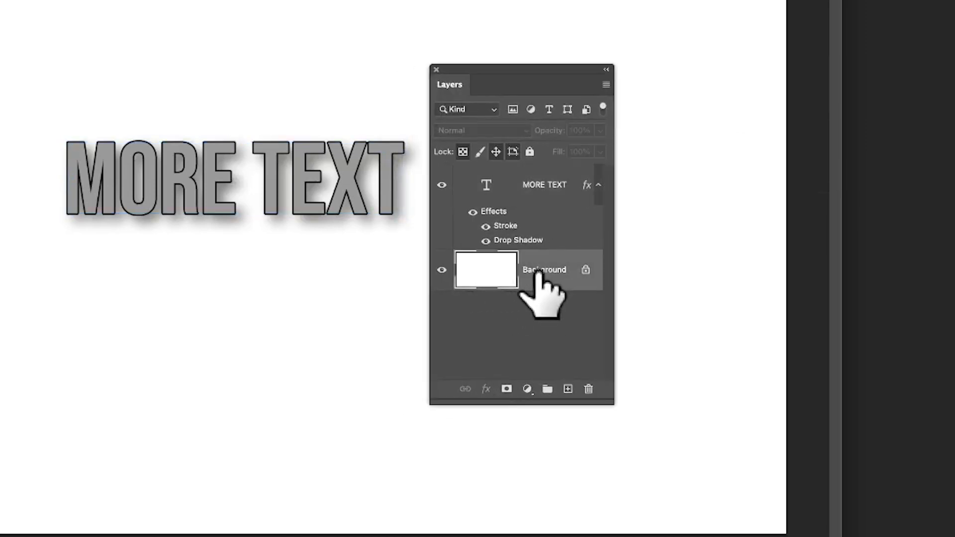
key("Delete")
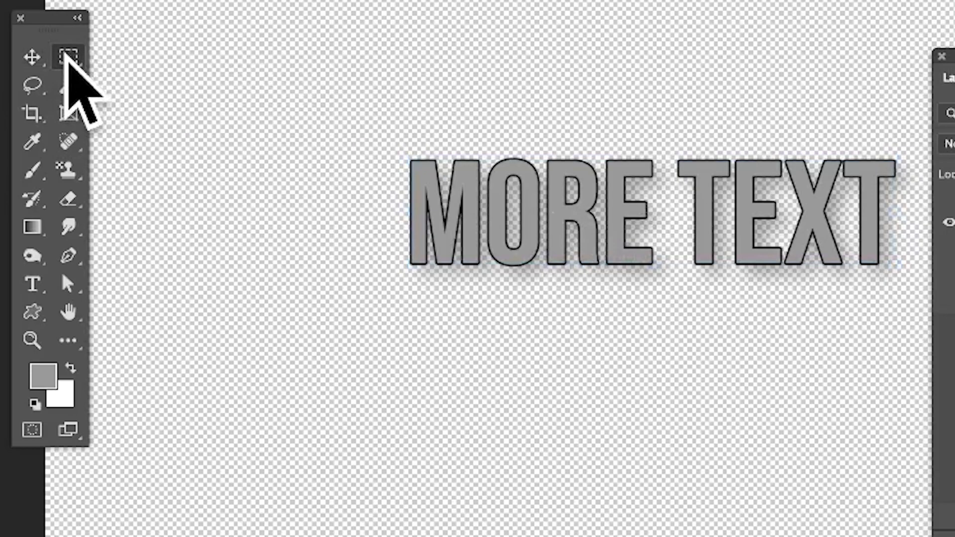
- Make a rectangular marquee selection closely around the whole MORE TEXT lettering, including its shadow
left_click(67, 56)
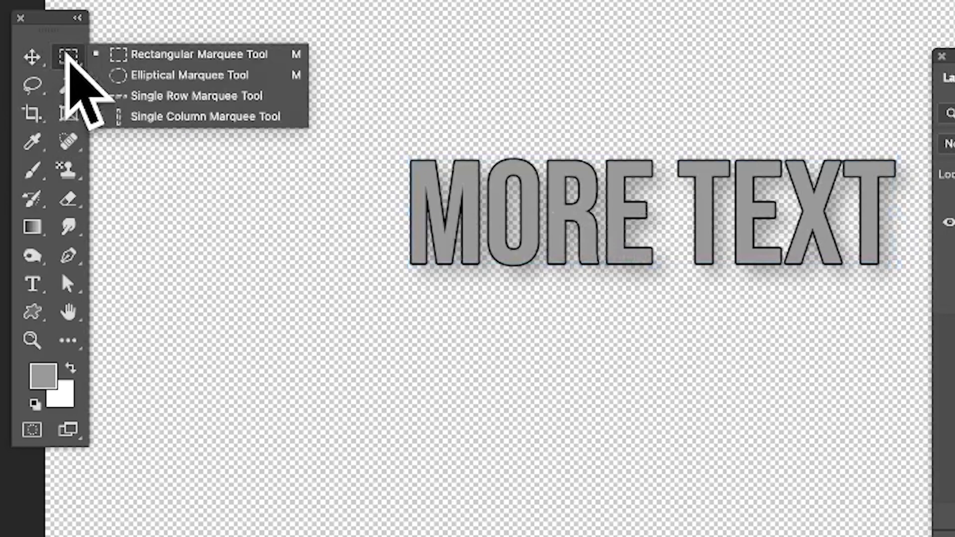
left_click(231, 54)
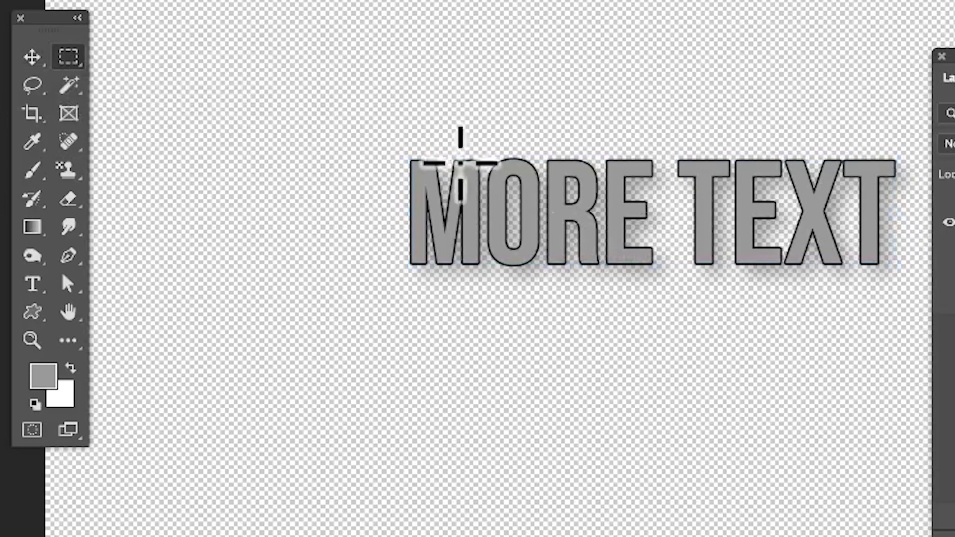
left_click_drag(389, 142, 479, 213)
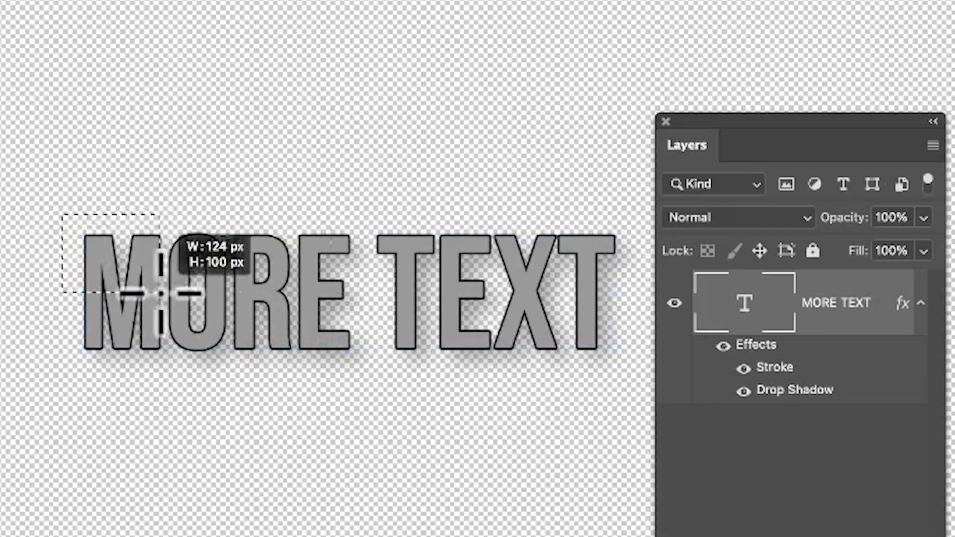
left_click_drag(161, 293, 635, 382)
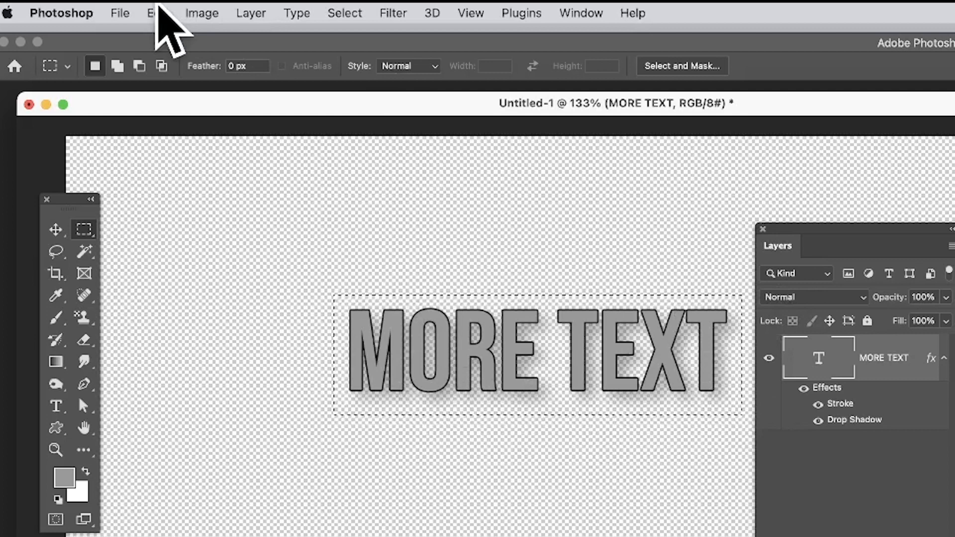
- Define the selected text as a new pattern, accepting the suggested name
left_click(157, 12)
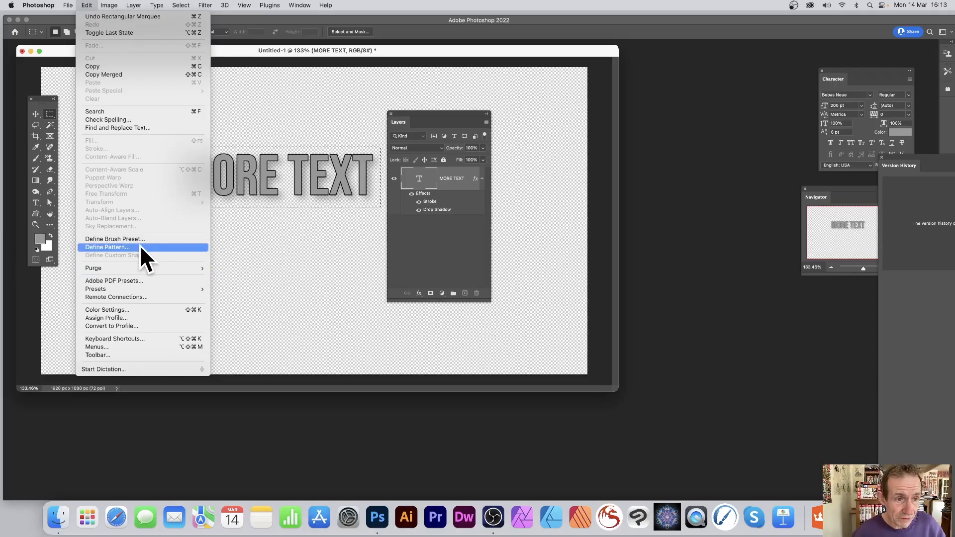
left_click(264, 495)
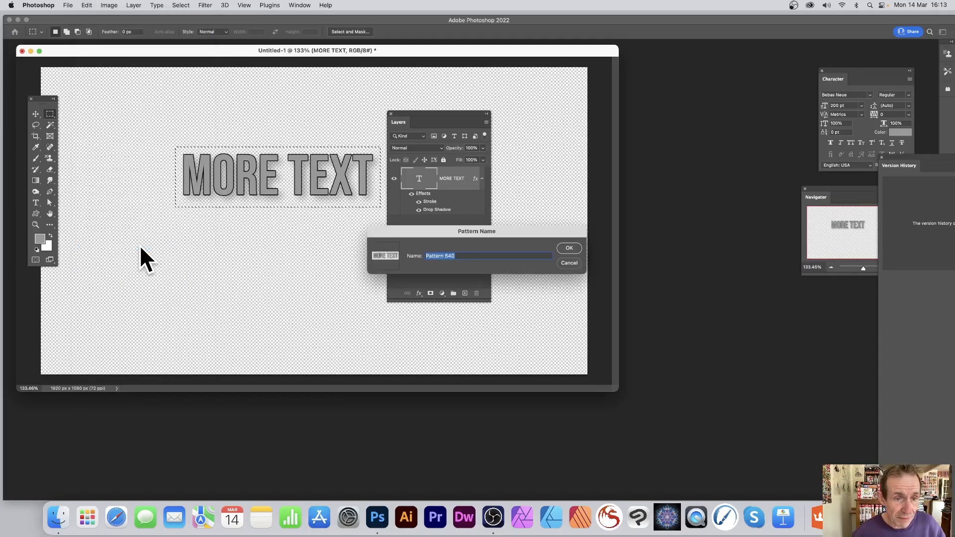
left_click(568, 248)
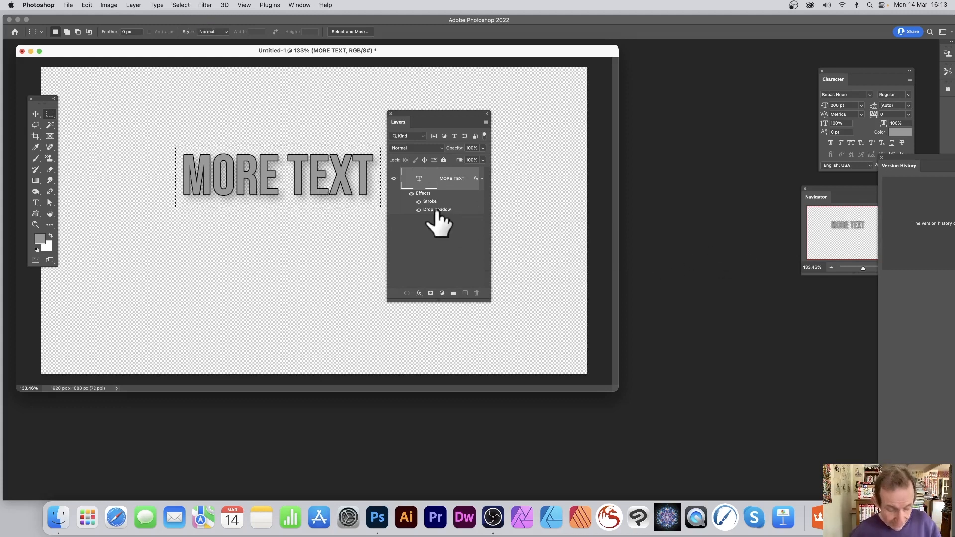
- Undo the text document changes back to the blank white Background layer and move the Layers panel off the canvas centre
key("super+z")
key("super+z")
key("super+z")
key("super+z")
key("super+z")
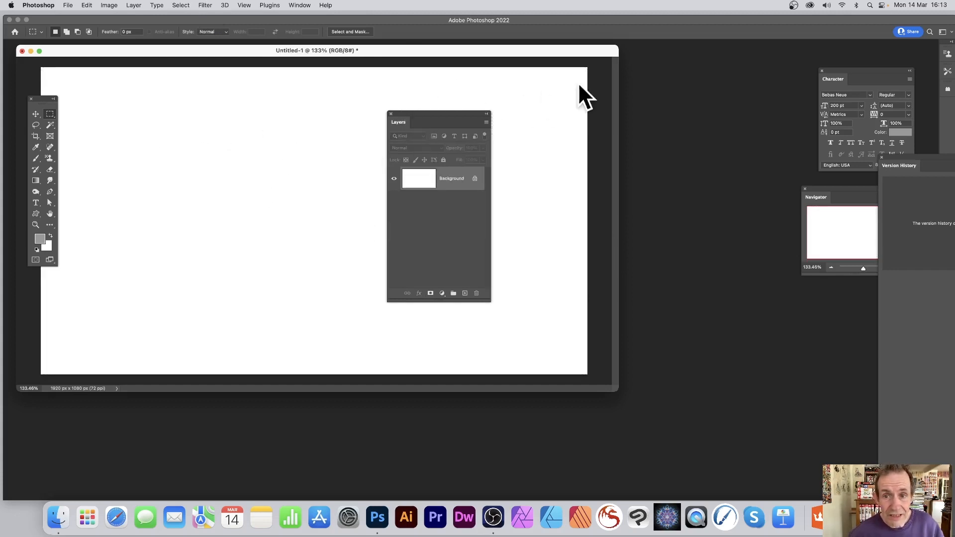
left_click_drag(425, 111, 594, 93)
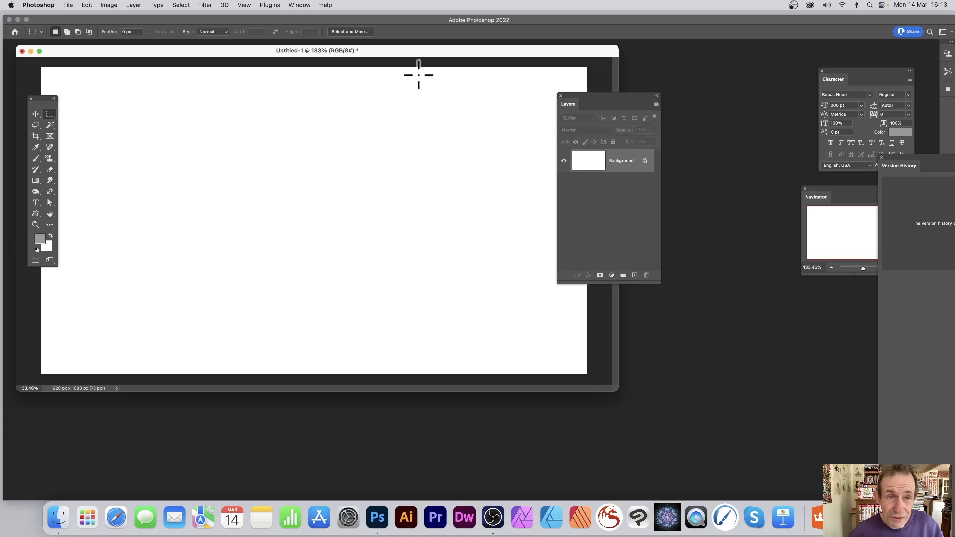
left_click(133, 5)
mouse_move(144, 20)
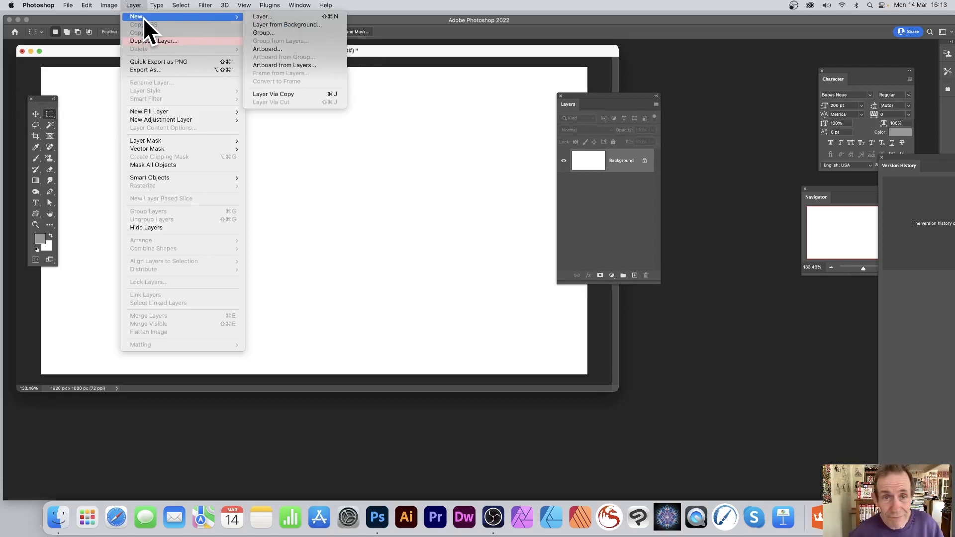
left_click(445, 29)
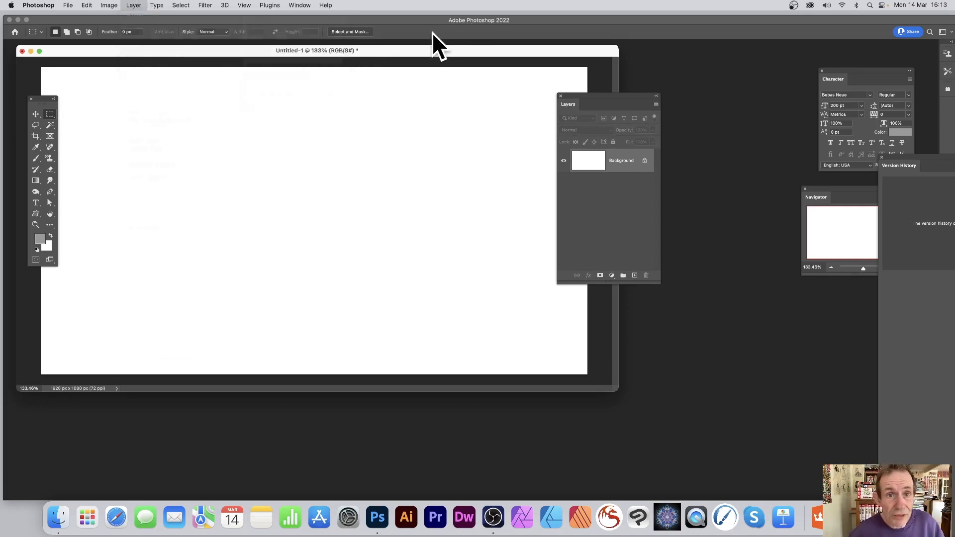
- Start a Fill of the Background layer with Pattern contents, choosing the newly defined grey MORE TEXT pattern
left_click(86, 5)
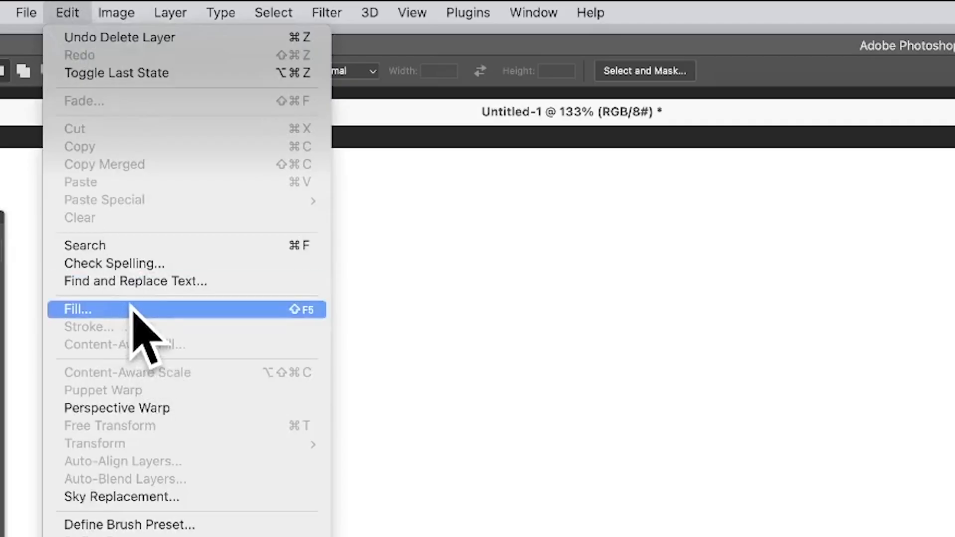
left_click(130, 307)
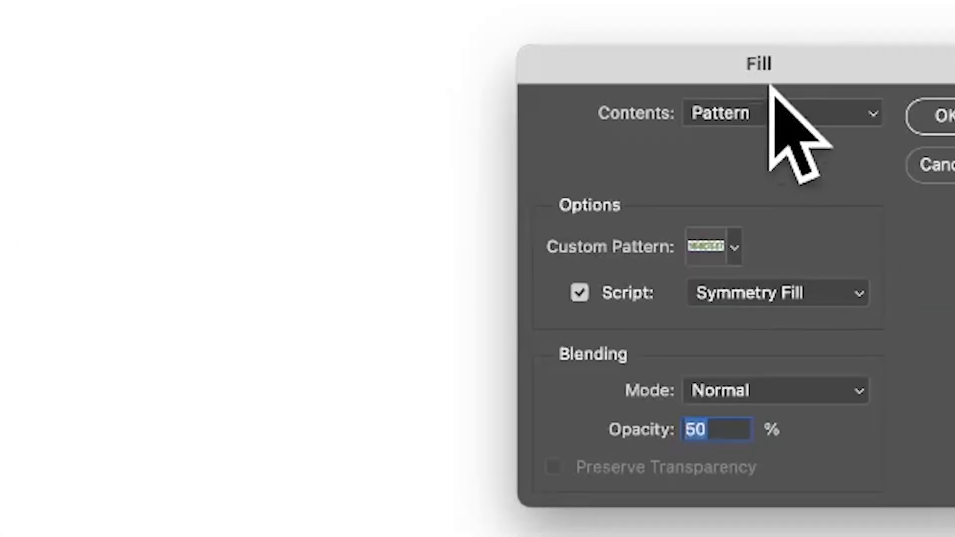
left_click(748, 113)
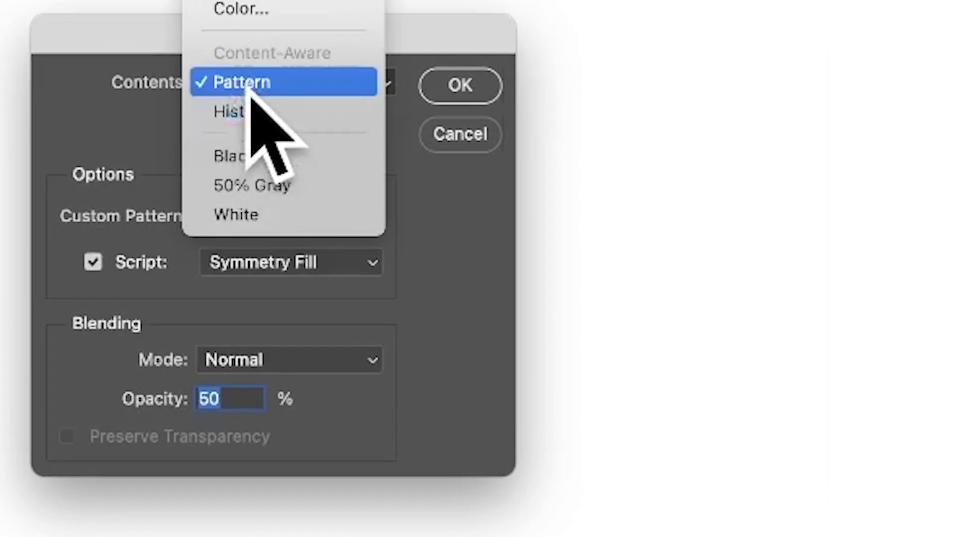
left_click(291, 86)
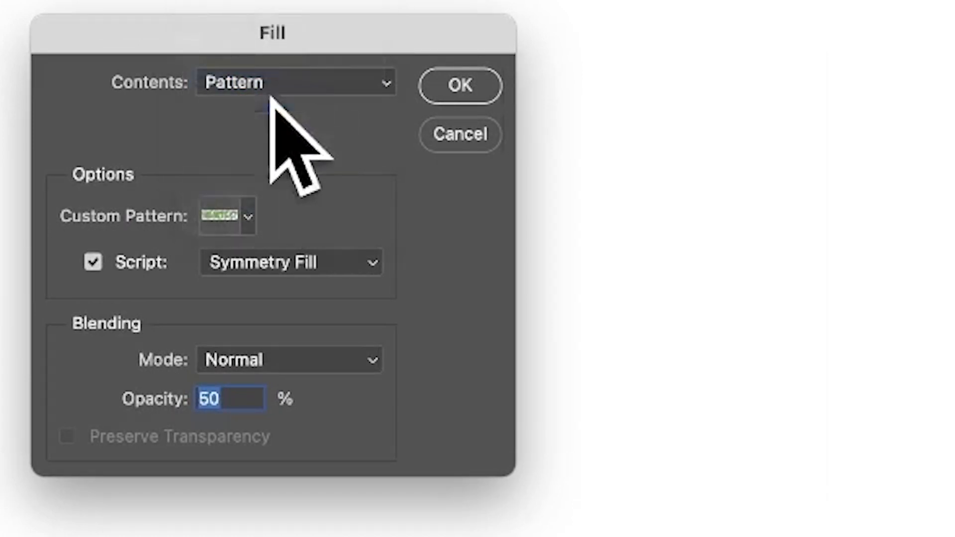
left_click(248, 214)
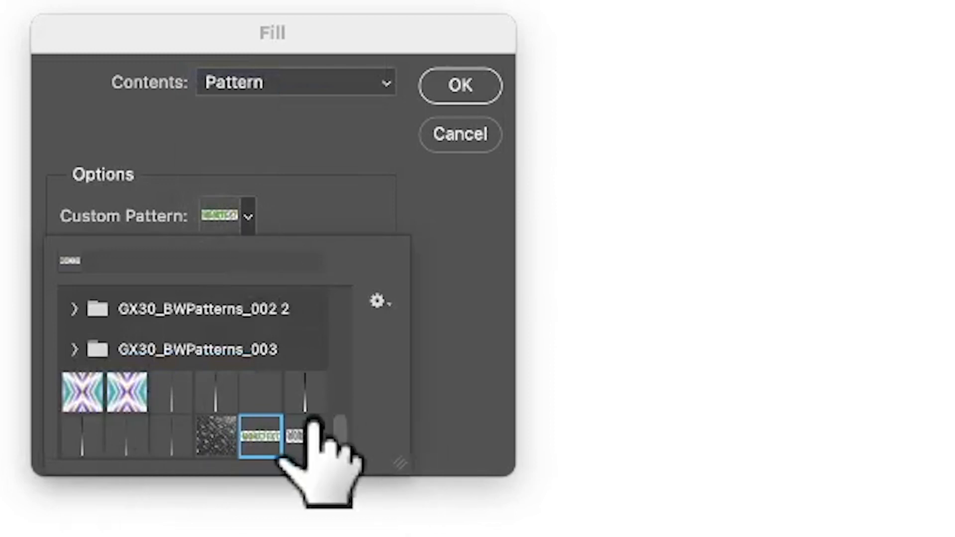
left_click(306, 435)
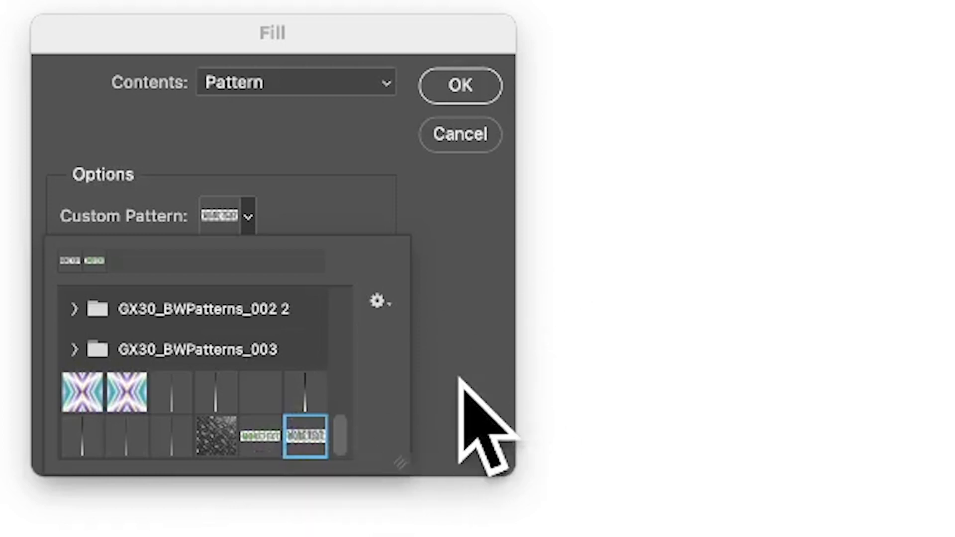
left_click(460, 379)
- Keep the fill script enabled as Symmetry Fill, set the opacity to 100%, and accept the fill settings
left_click(103, 261)
left_click(103, 261)
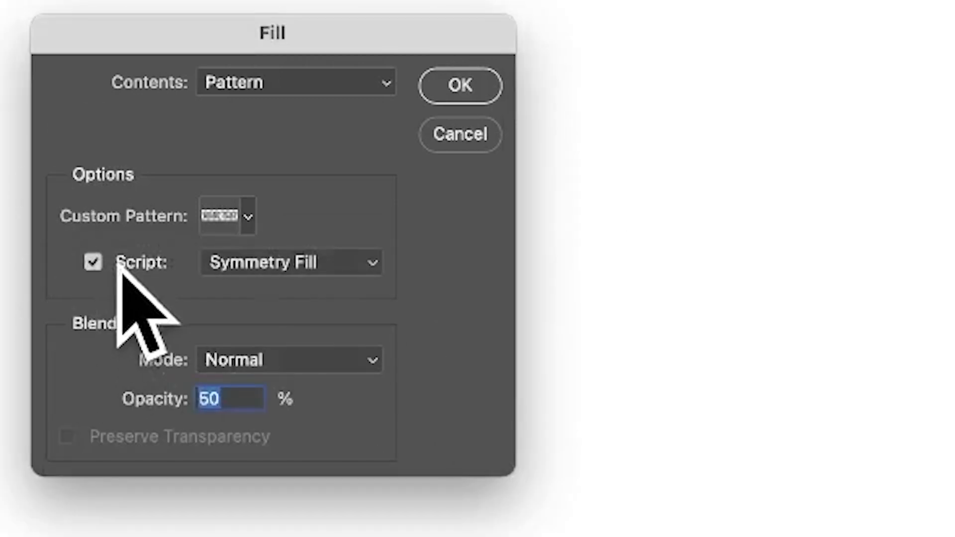
left_click(298, 261)
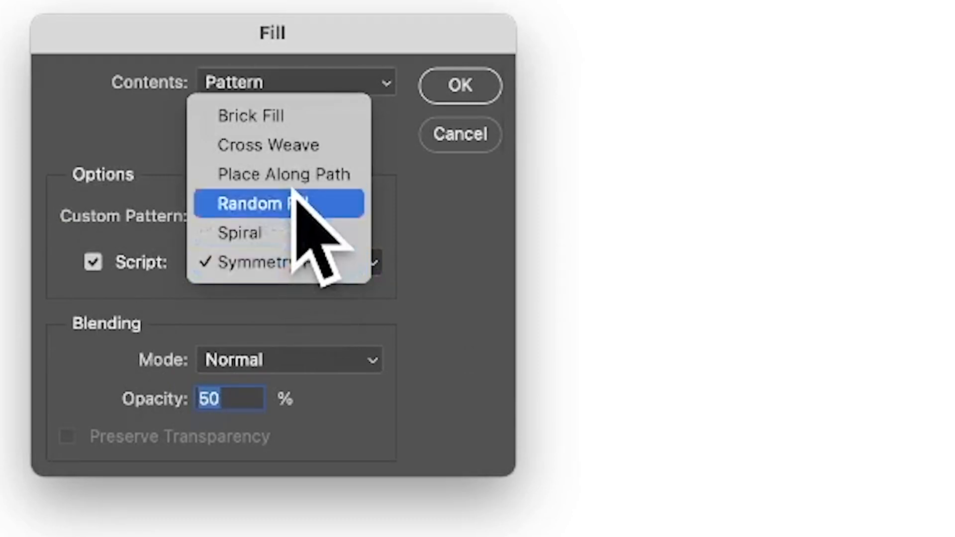
left_click(288, 261)
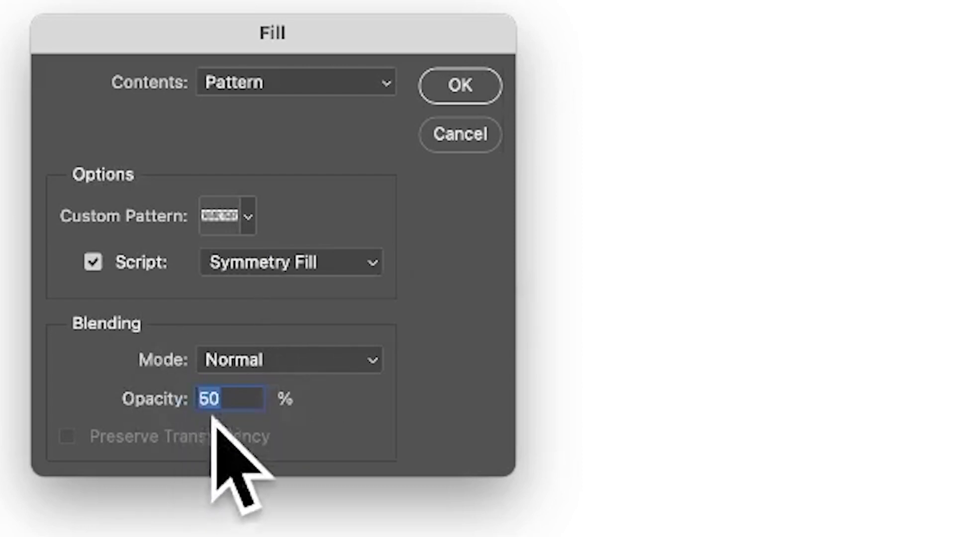
type("100")
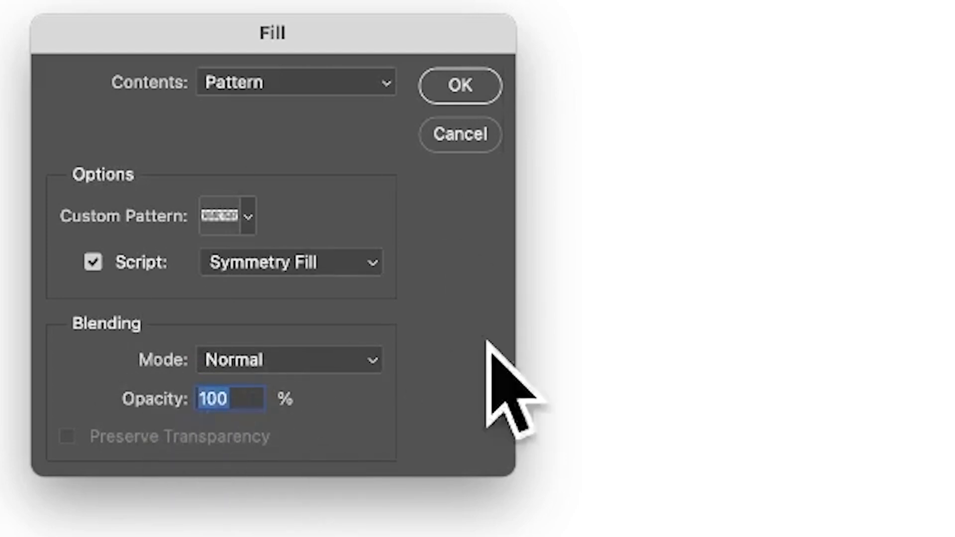
left_click(466, 86)
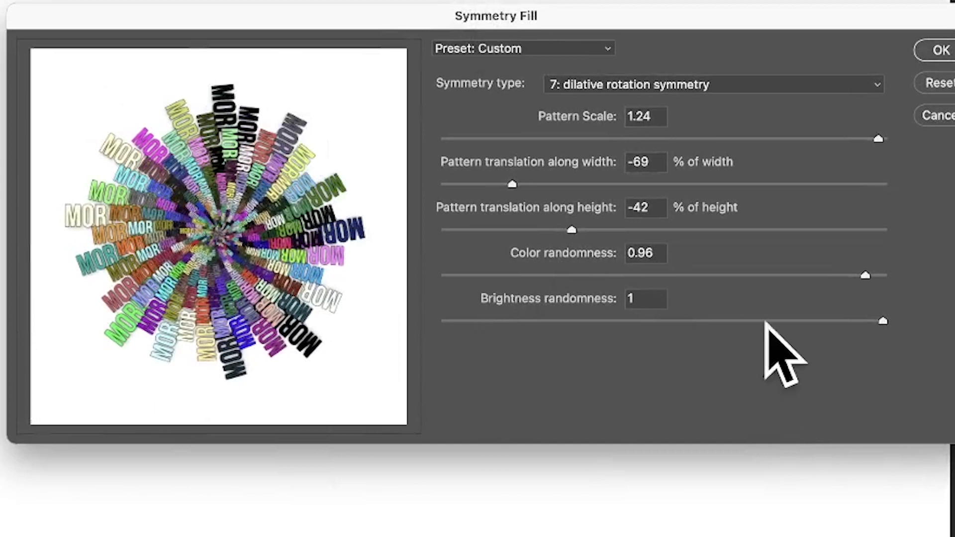
- Raise the color randomness of the symmetry fill to 1
left_click_drag(865, 275, 882, 275)
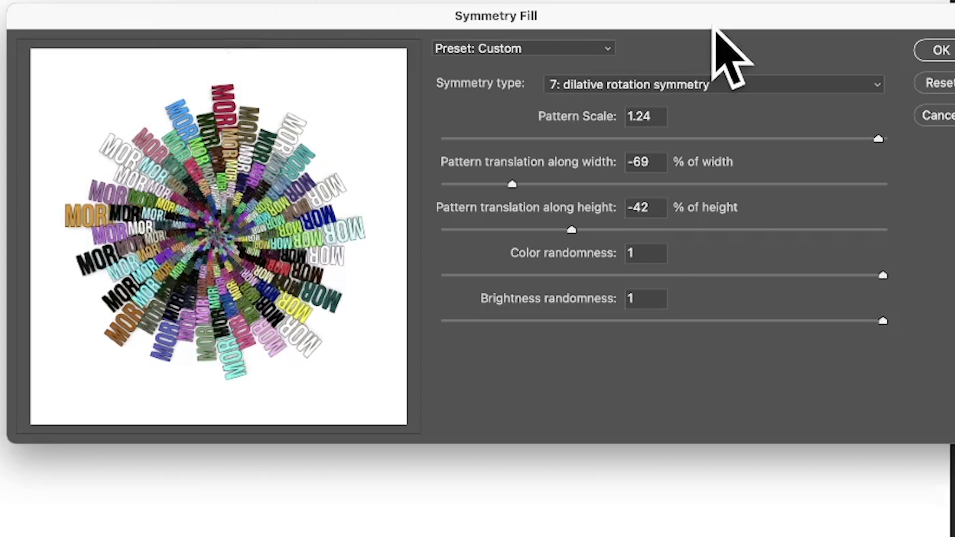
- Preview the pattern with the translation symmetry, glide reflection and dilatation symmetry types
left_click(667, 85)
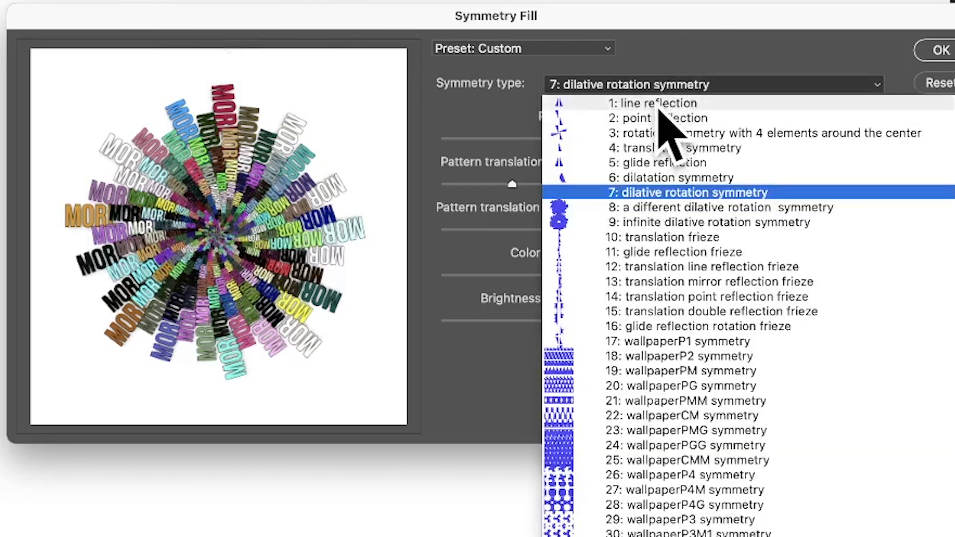
left_click(694, 147)
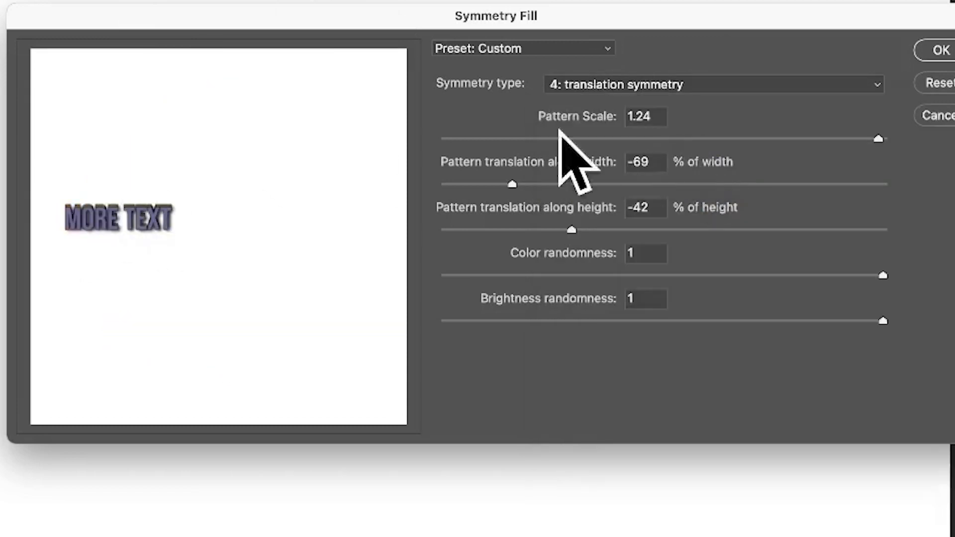
left_click(654, 87)
left_click(650, 160)
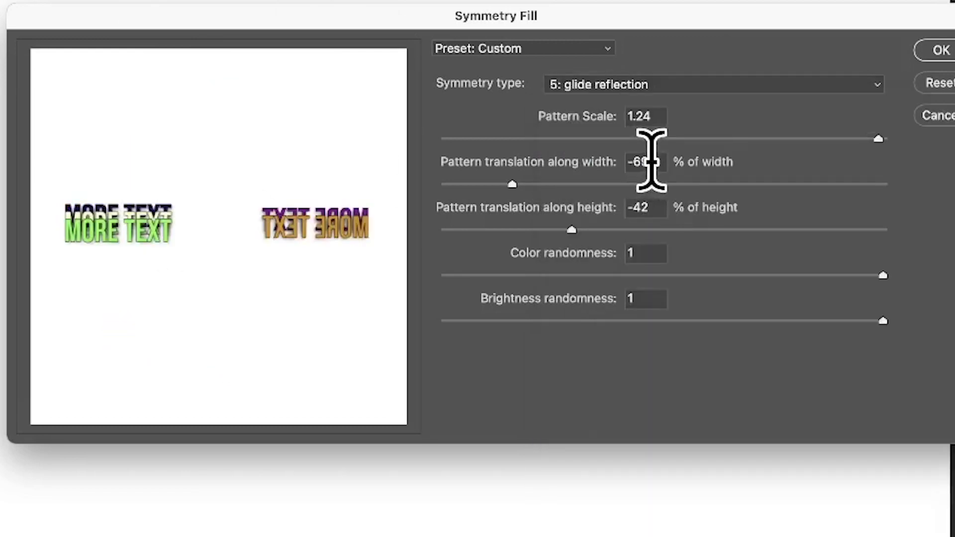
left_click(685, 85)
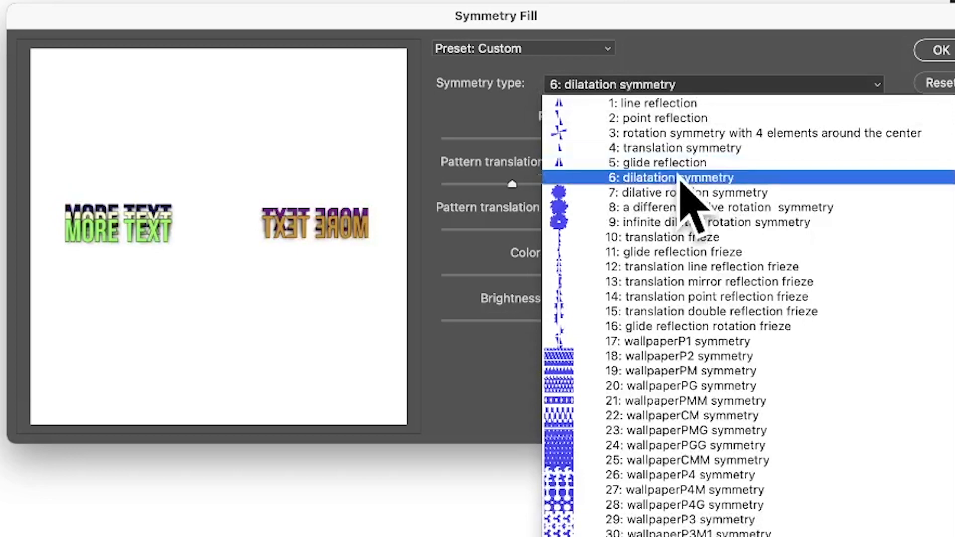
left_click(686, 178)
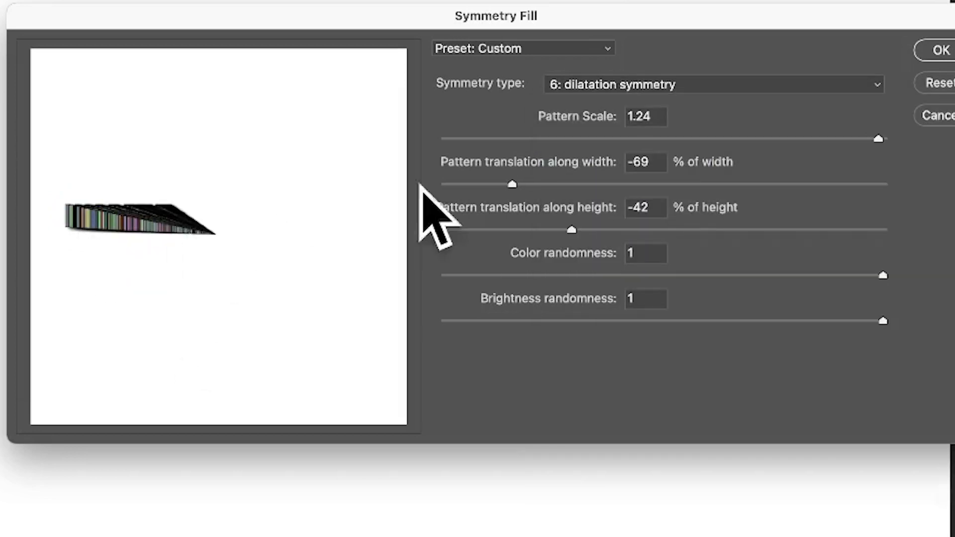
- Try the wallpaperP3M1 and wallpaperP4 symmetry types, and return to type 7, dilative rotation symmetry
left_click(680, 86)
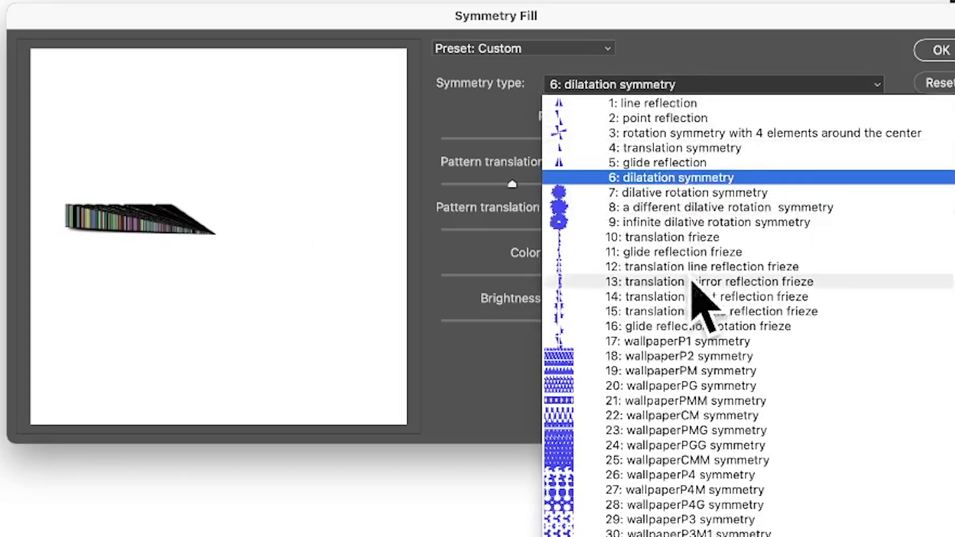
left_click(686, 532)
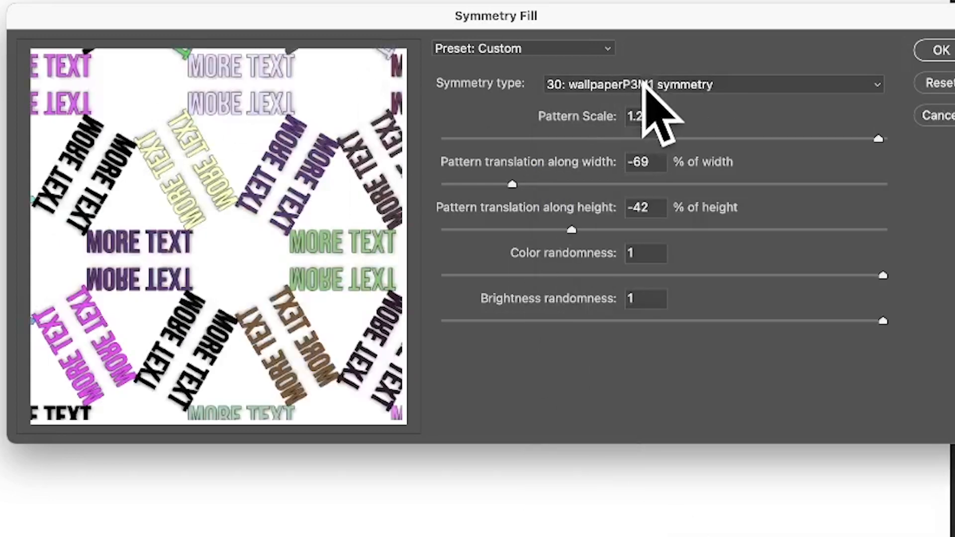
left_click(641, 85)
left_click(682, 475)
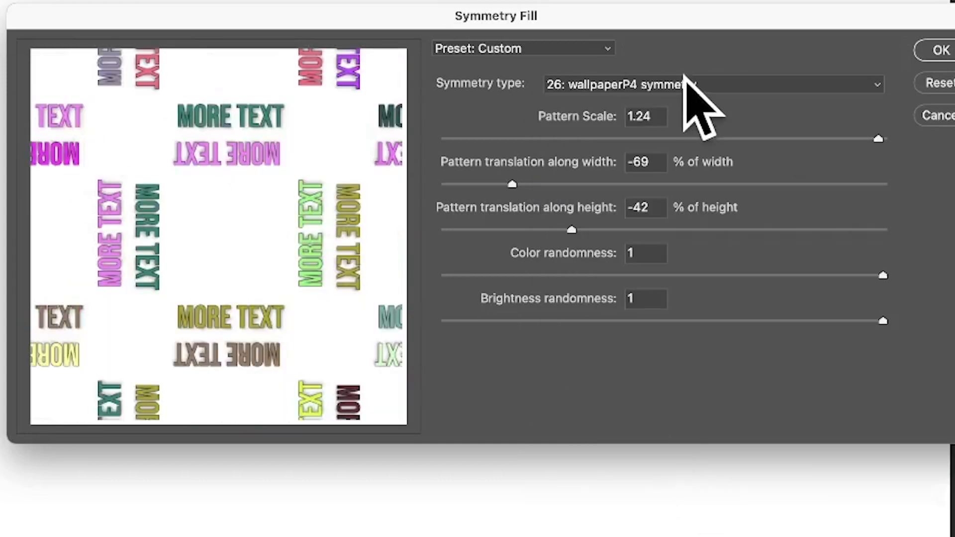
left_click(681, 82)
left_click(662, 191)
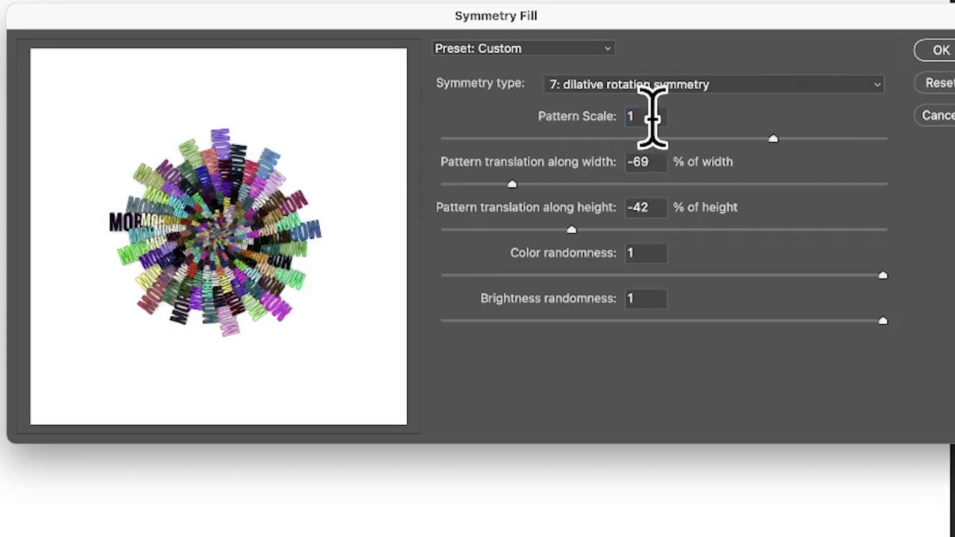
- Try a pattern scale of 0.5, and set the pattern scale to 1.25
left_click(649, 115)
type("0.5")
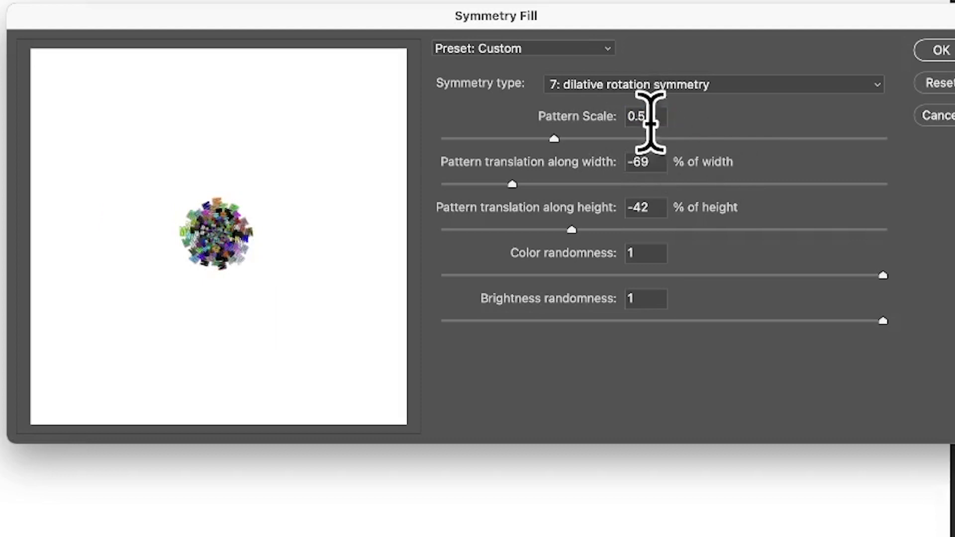
left_click_drag(650, 123, 532, 107)
type("1")
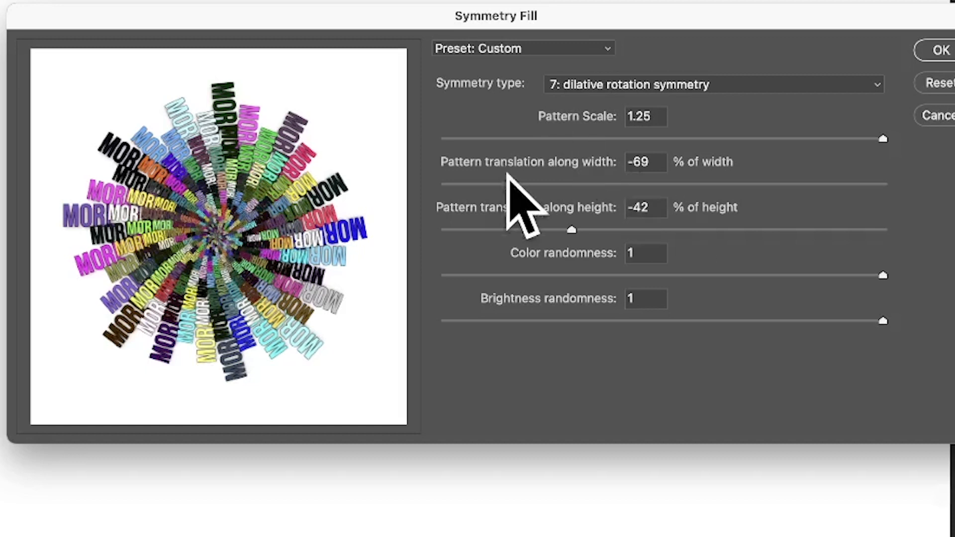
- Set the pattern translation to -48% of width and -92% of height, and apply the symmetry fill
left_click_drag(512, 184, 805, 184)
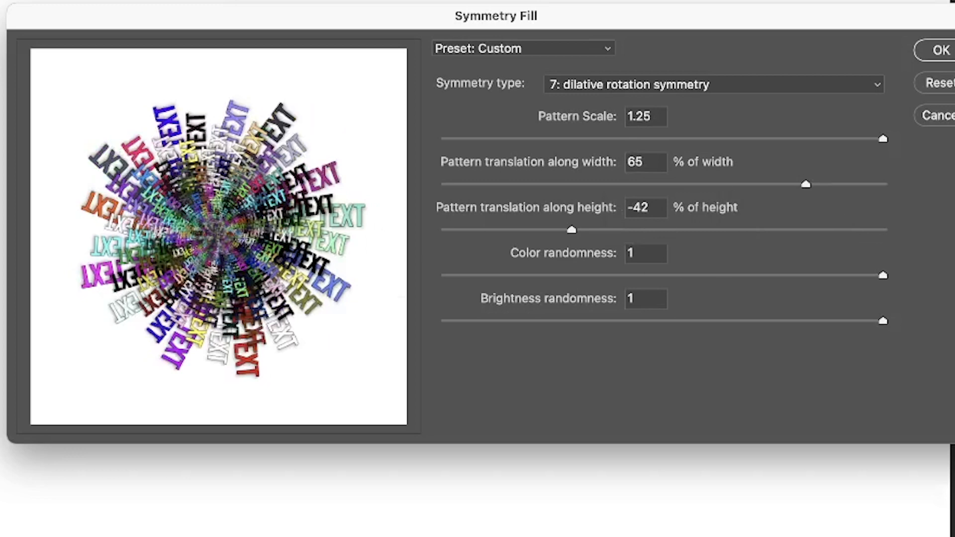
left_click_drag(631, 231, 464, 229)
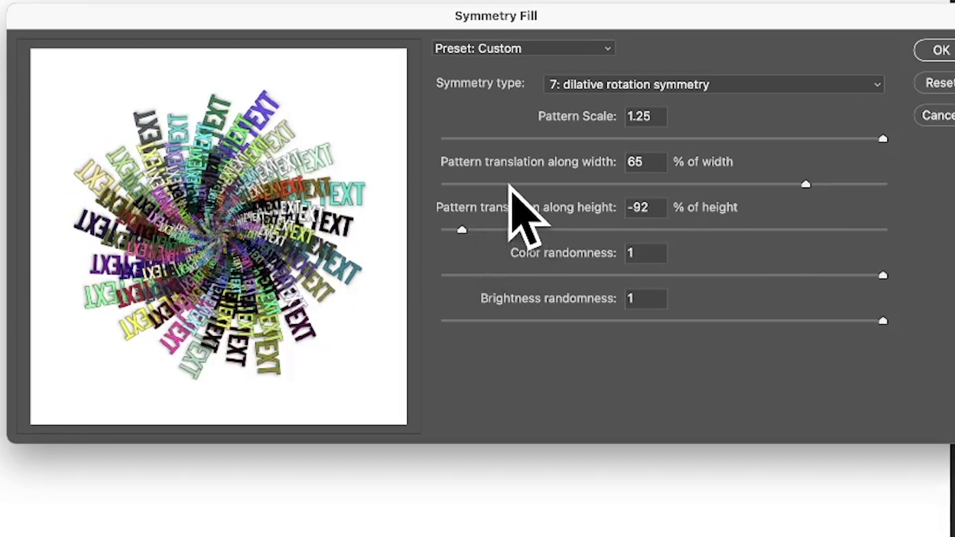
left_click(480, 184)
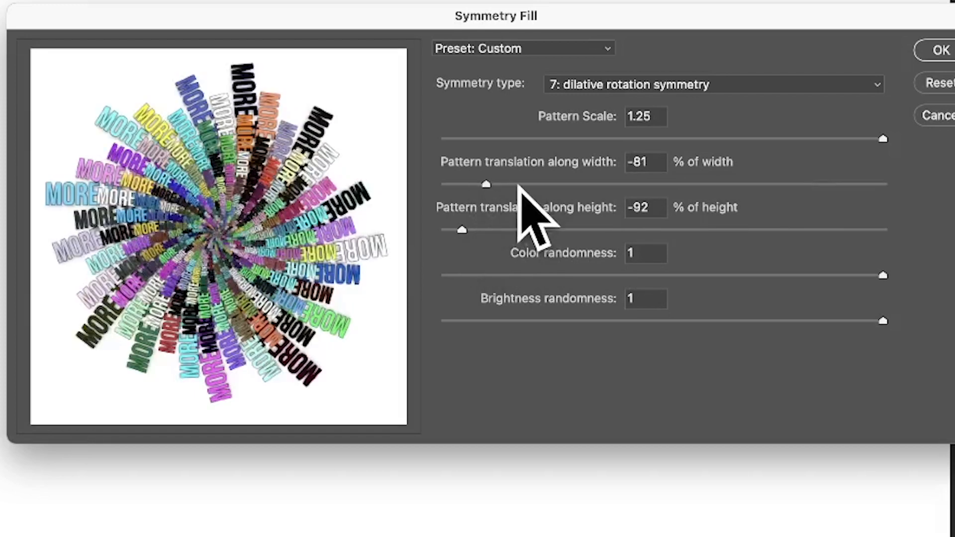
left_click(559, 183)
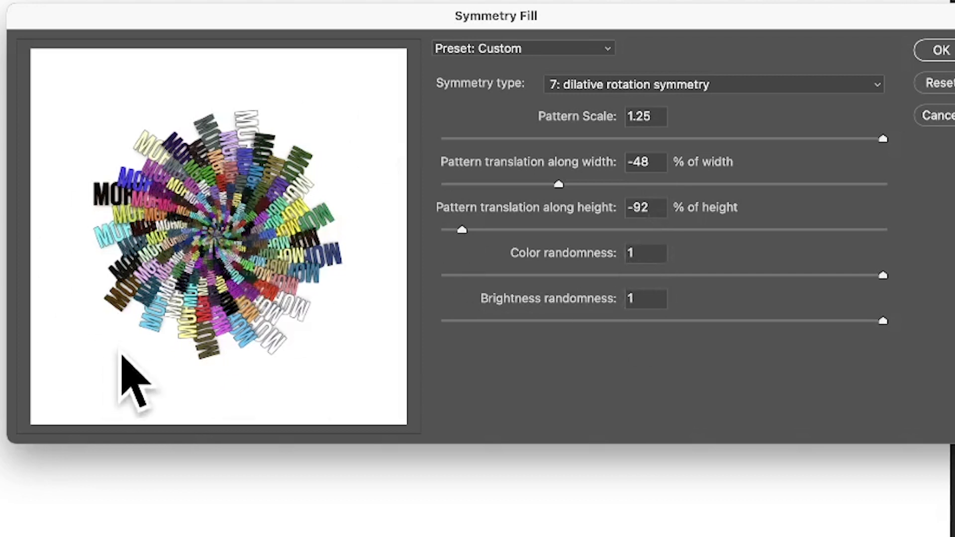
left_click(940, 50)
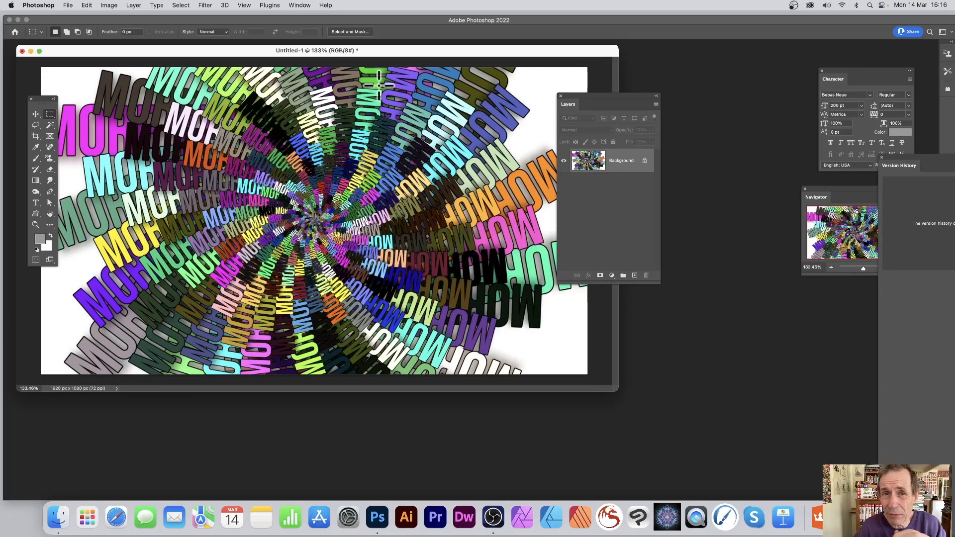
- Fill the Background layer again with the same scripted Symmetry Fill pattern, using a pattern scale of 1
left_click(86, 6)
left_click(99, 141)
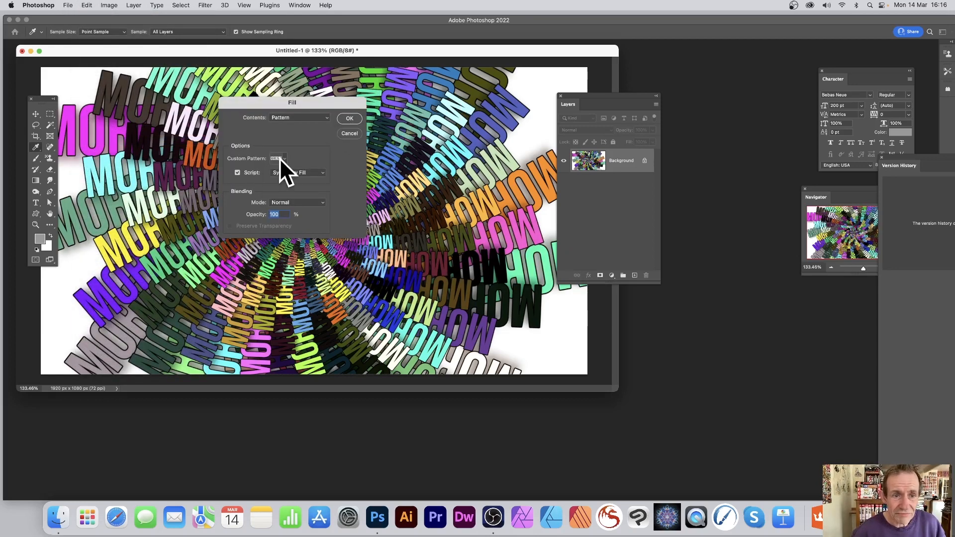
left_click(350, 118)
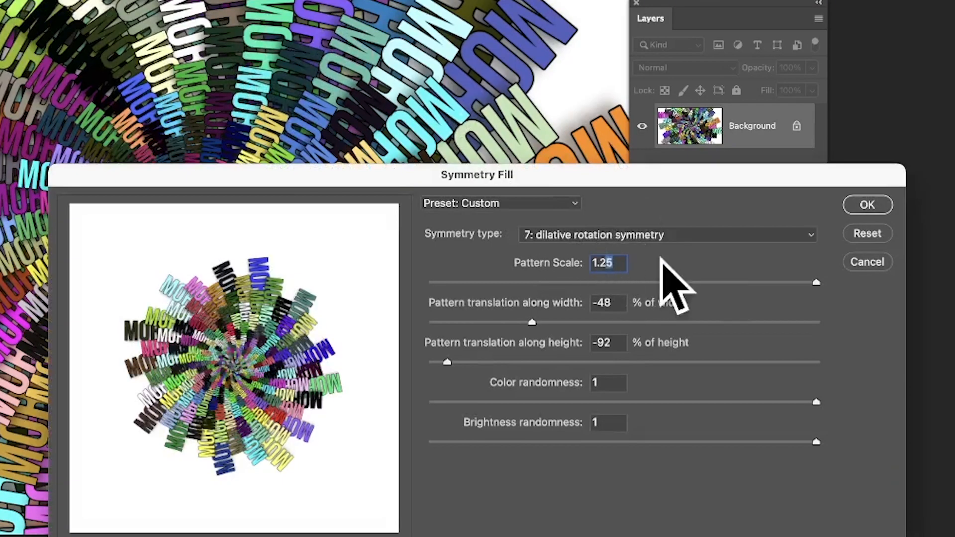
key("BackSpace")
key("BackSpace")
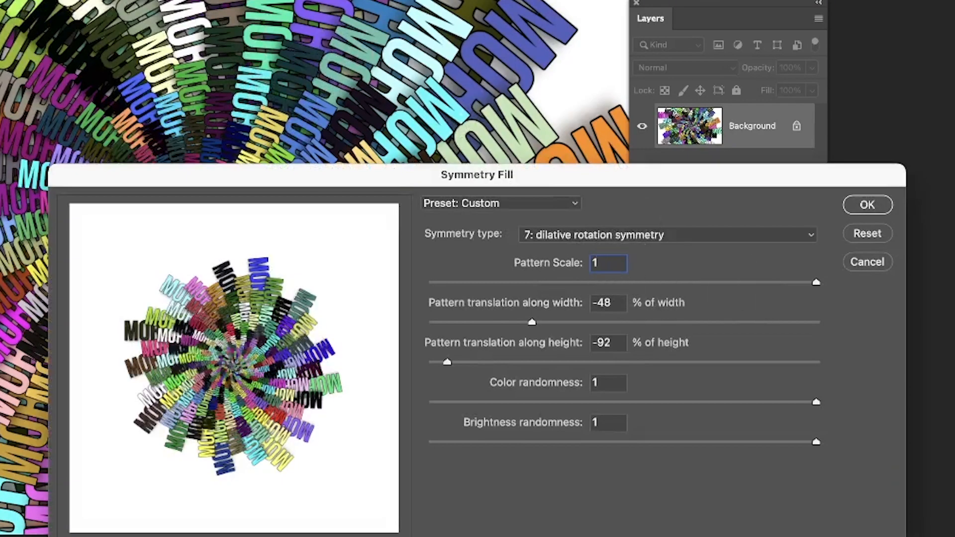
left_click(865, 205)
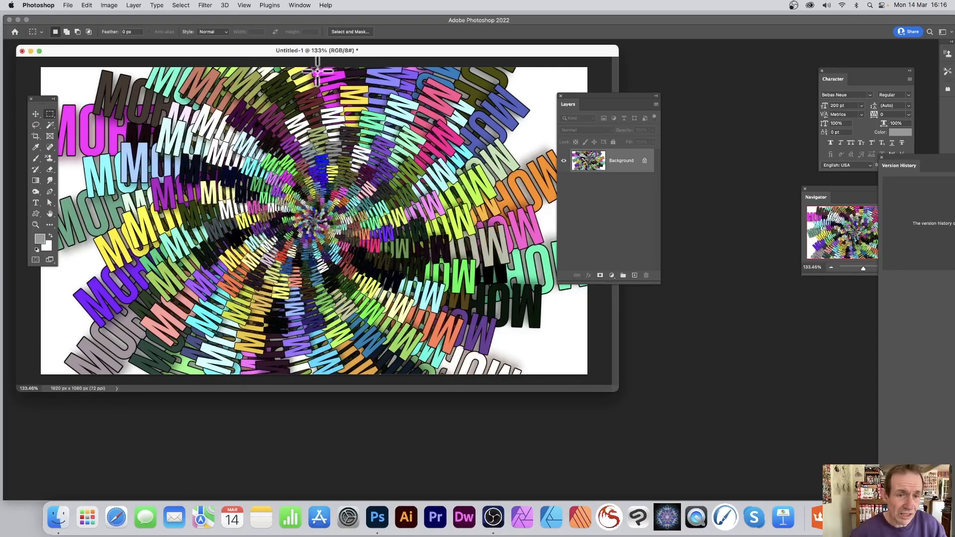
- Shift the design's colours with a Hue/Saturation adjustment, setting the hue to +101
left_click(112, 6)
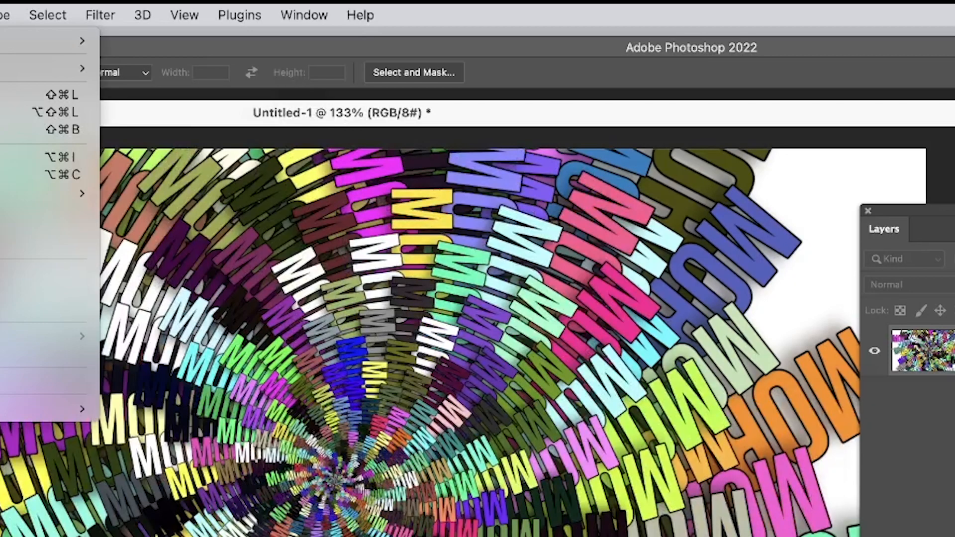
mouse_move(60, 68)
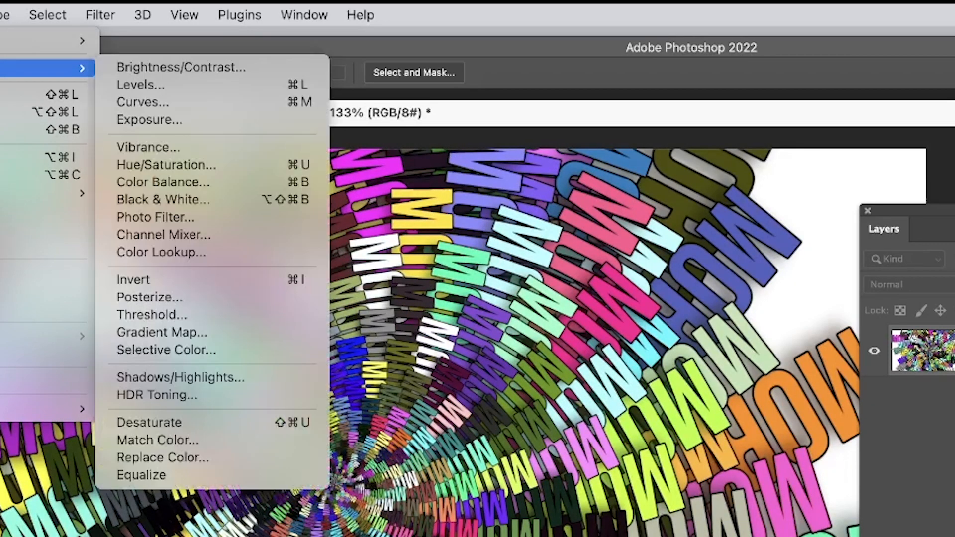
left_click(232, 161)
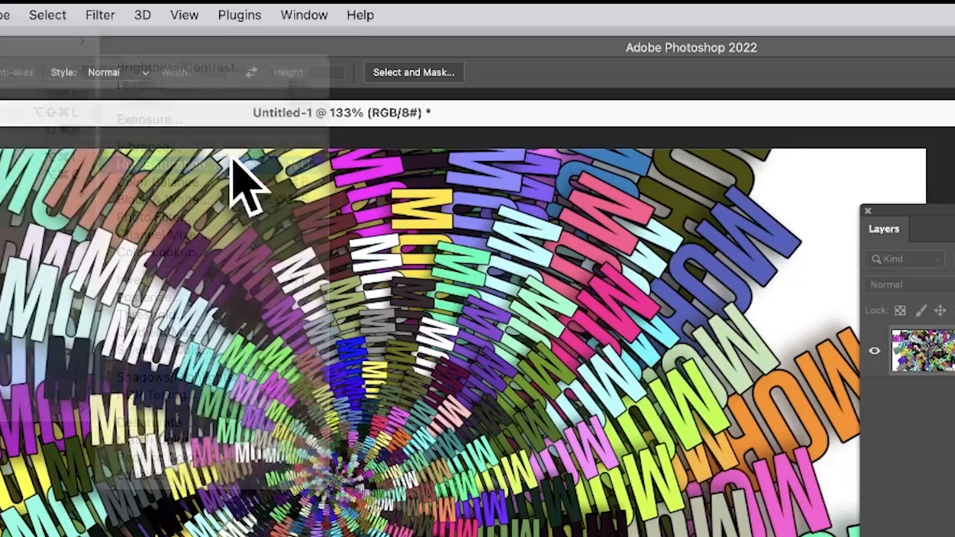
left_click_drag(406, 213, 497, 213)
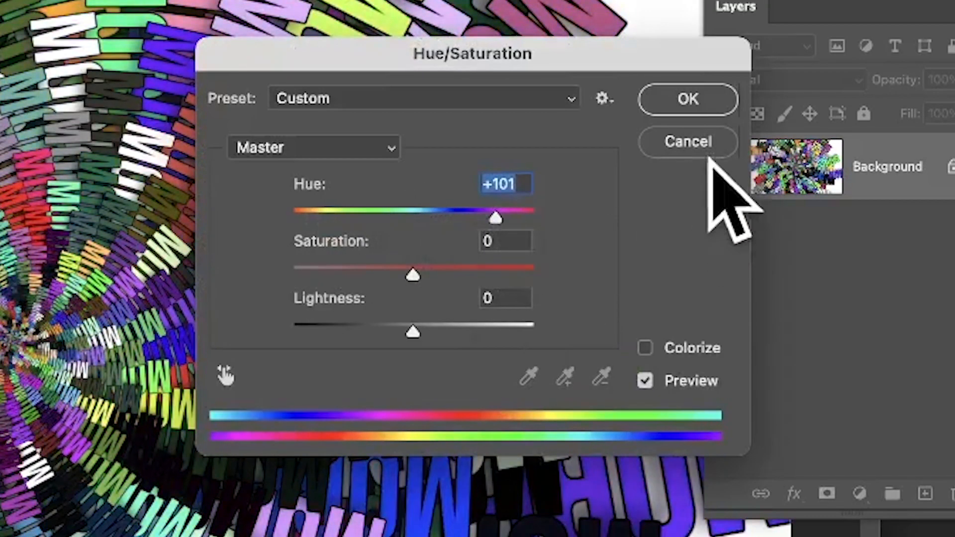
left_click(691, 99)
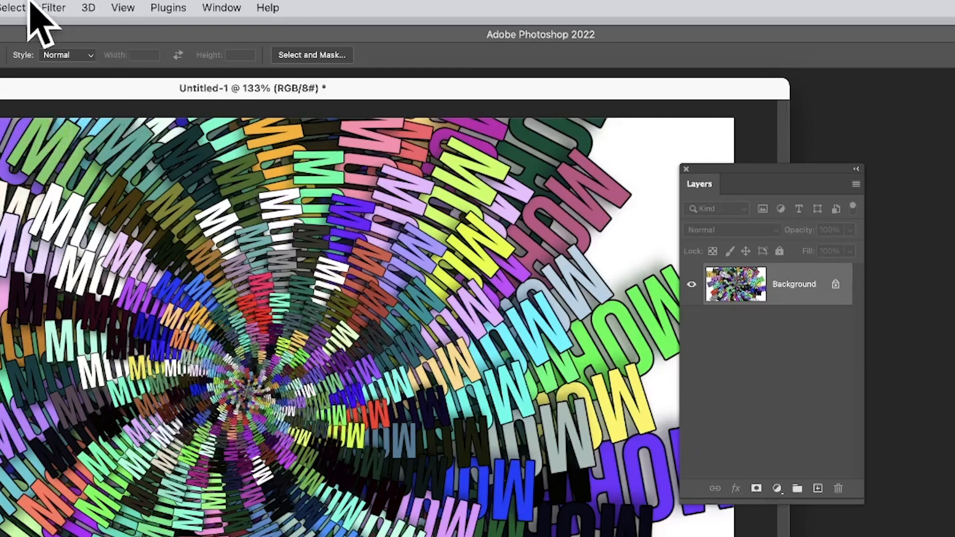
- Apply a Gaussian Blur with a radius of 9.3 pixels to the Background layer
left_click(53, 7)
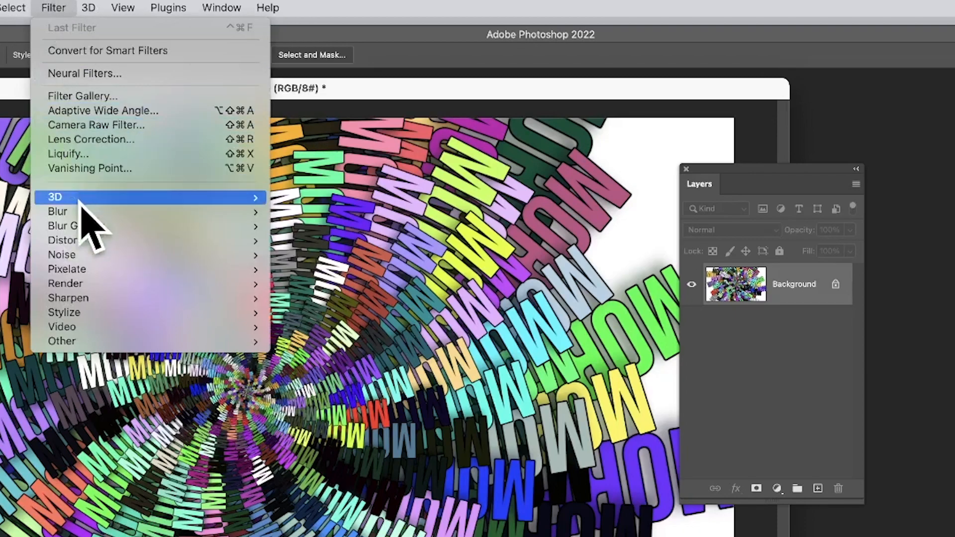
mouse_move(175, 211)
left_click(342, 269)
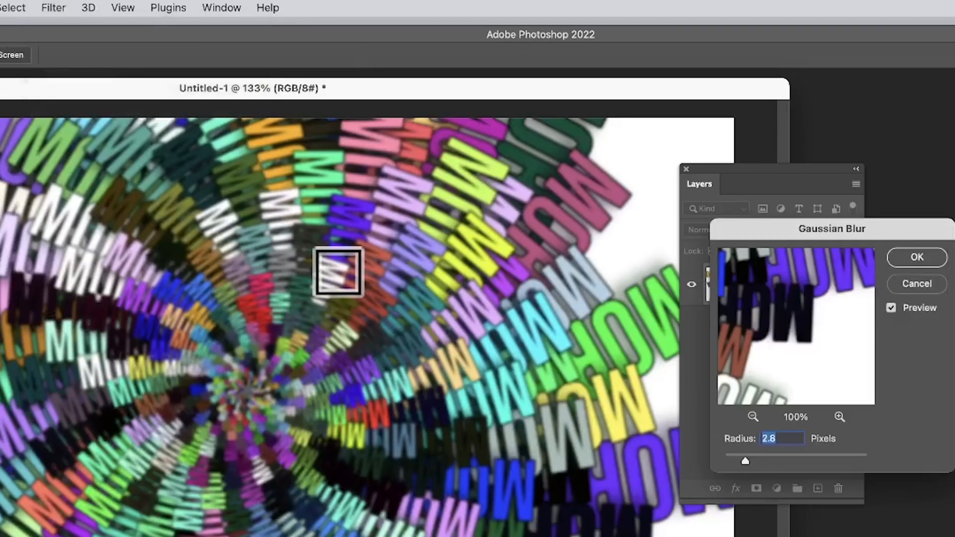
left_click(774, 455)
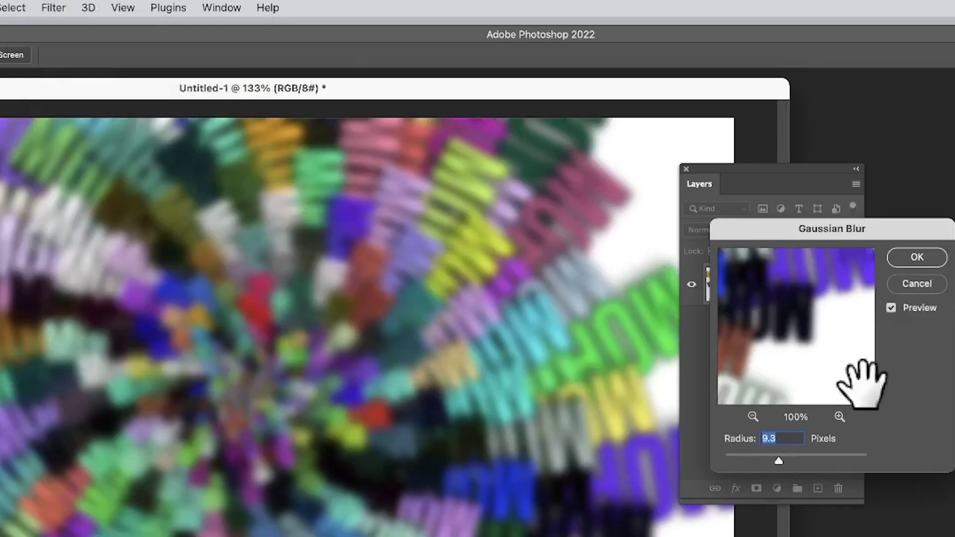
left_click(916, 256)
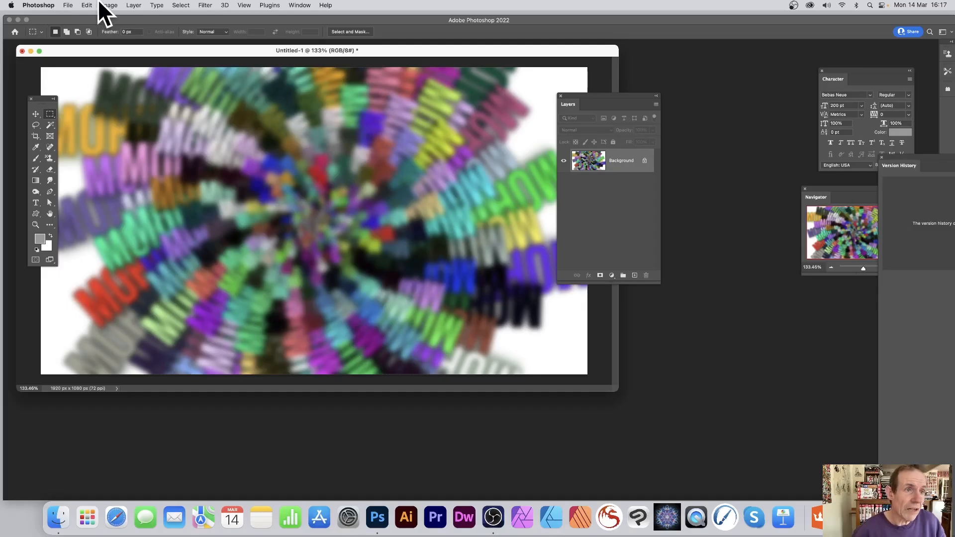
- Fill over the blurred design with the same Pattern contents and Symmetry Fill script, slightly increasing the pattern scale above 1
left_click(87, 5)
left_click(96, 140)
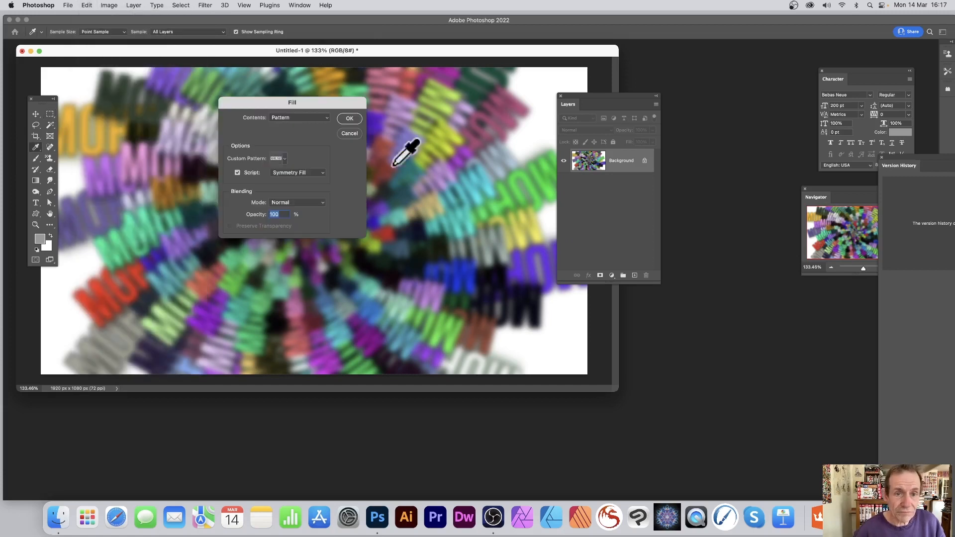
left_click(289, 118)
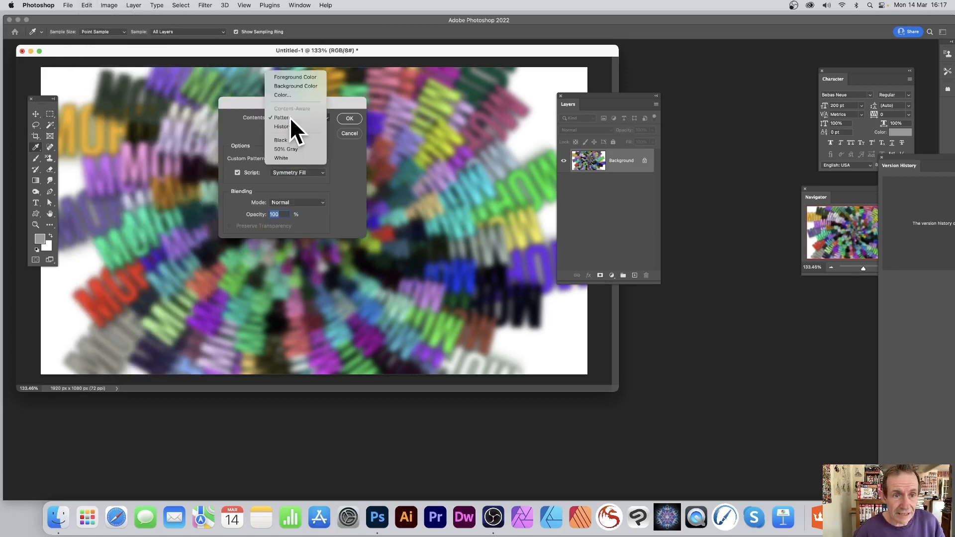
left_click(289, 117)
left_click(238, 173)
left_click(239, 173)
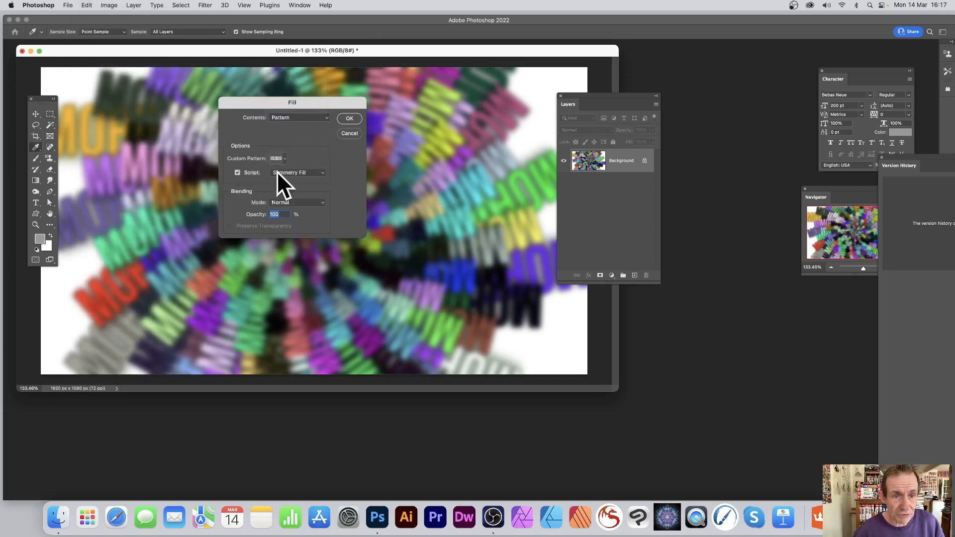
left_click(352, 118)
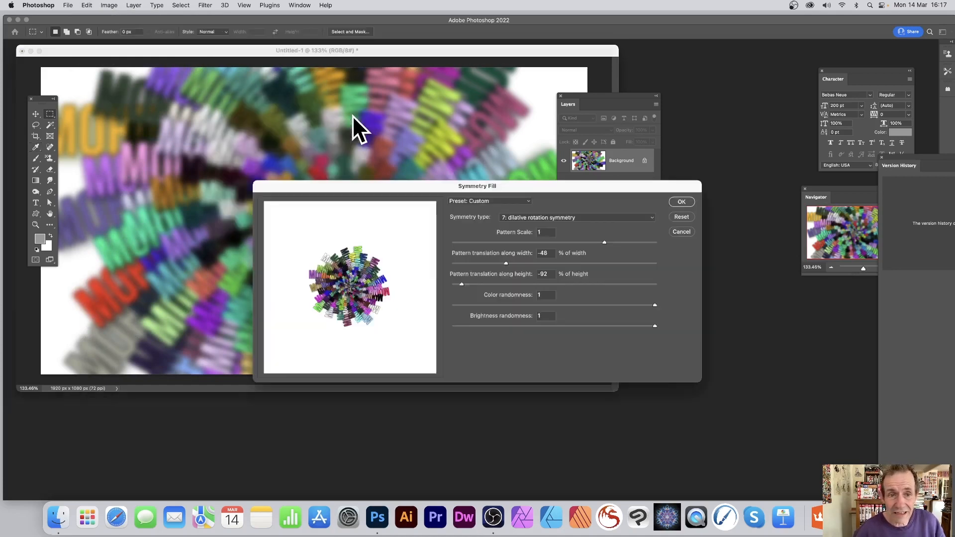
left_click(615, 241)
left_click(681, 202)
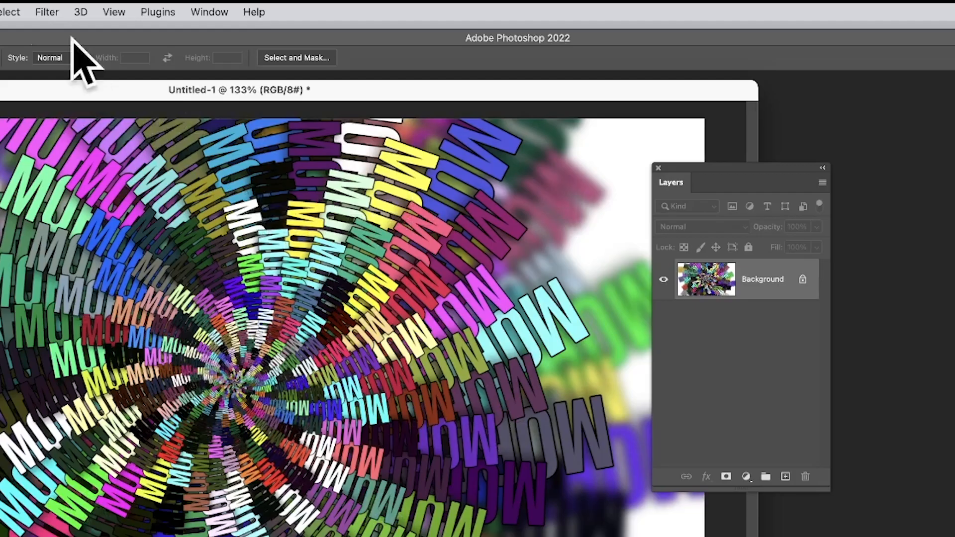
- Apply the Oil Paint filter to the Background layer with stylization 8.8 and cleanliness 9.1, and repeat it with the same settings
left_click(35, 7)
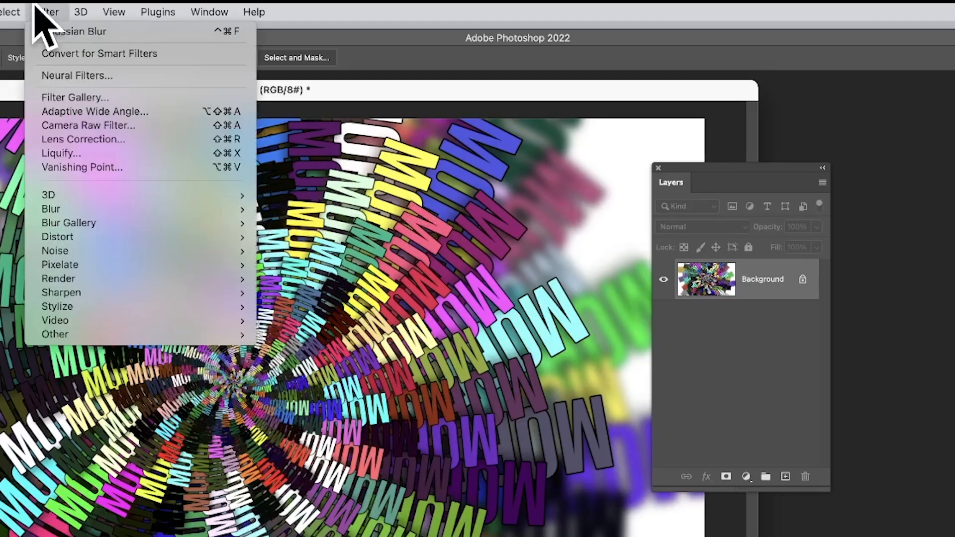
mouse_move(95, 309)
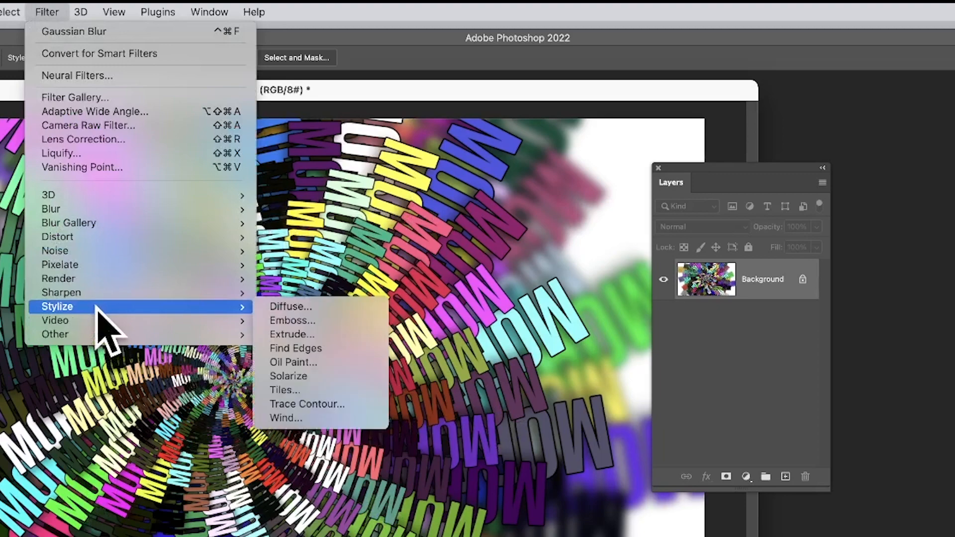
left_click(339, 367)
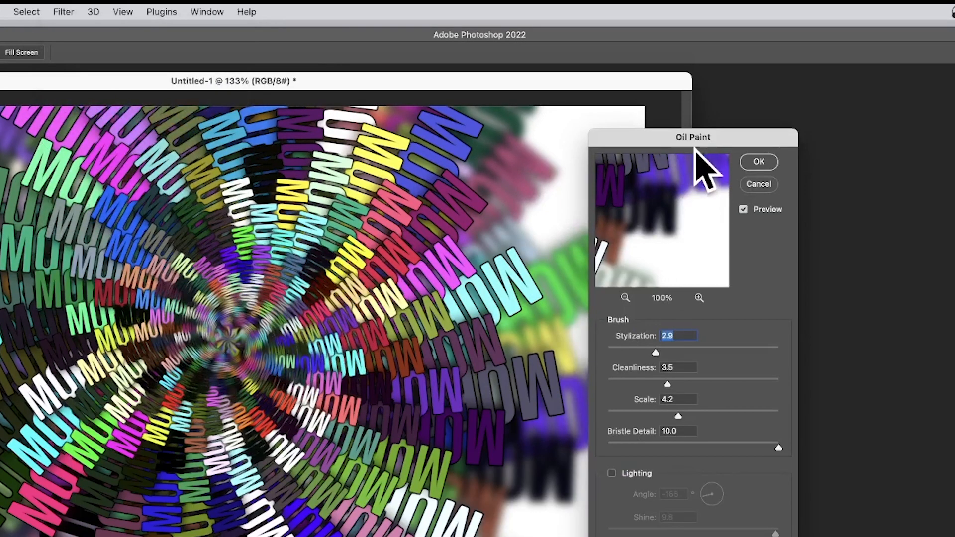
left_click_drag(694, 148, 433, 128)
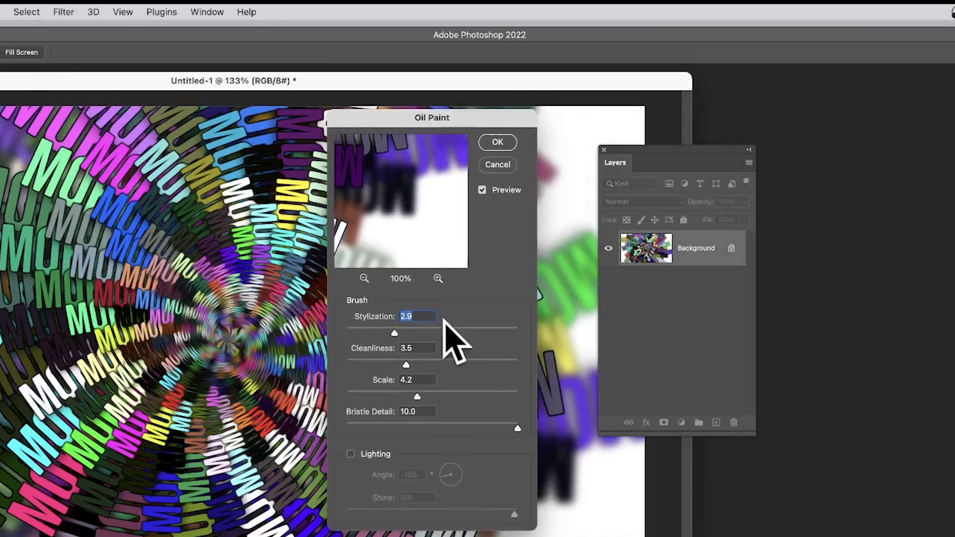
left_click(496, 332)
left_click(502, 365)
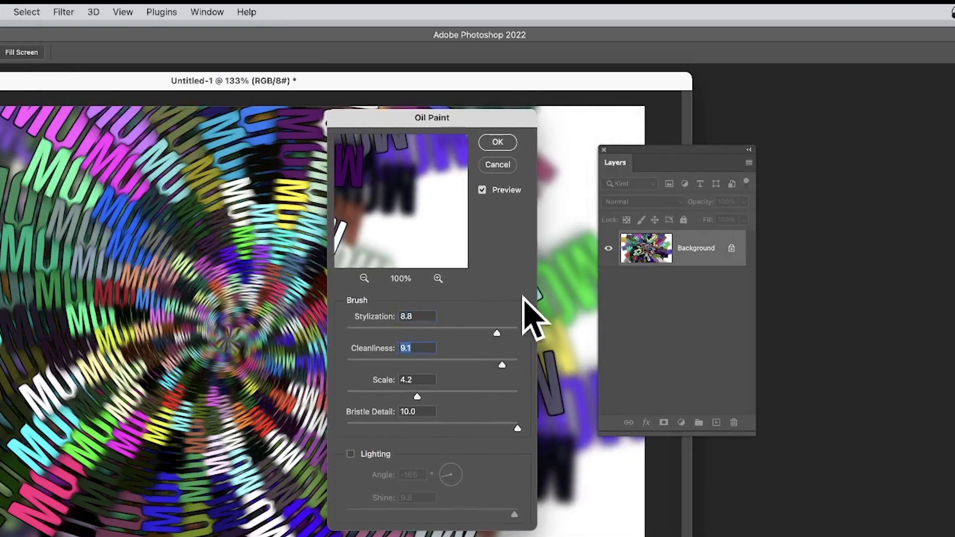
left_click(499, 143)
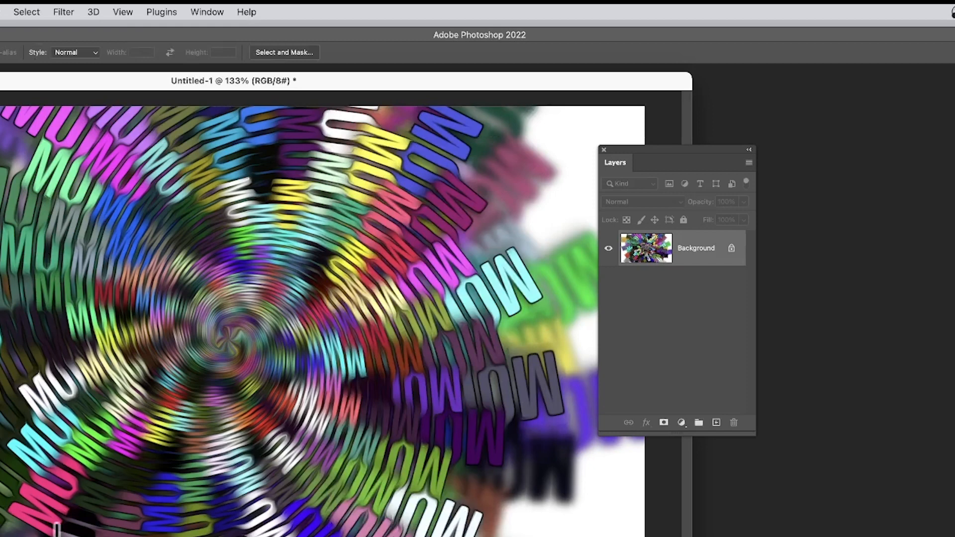
left_click(64, 12)
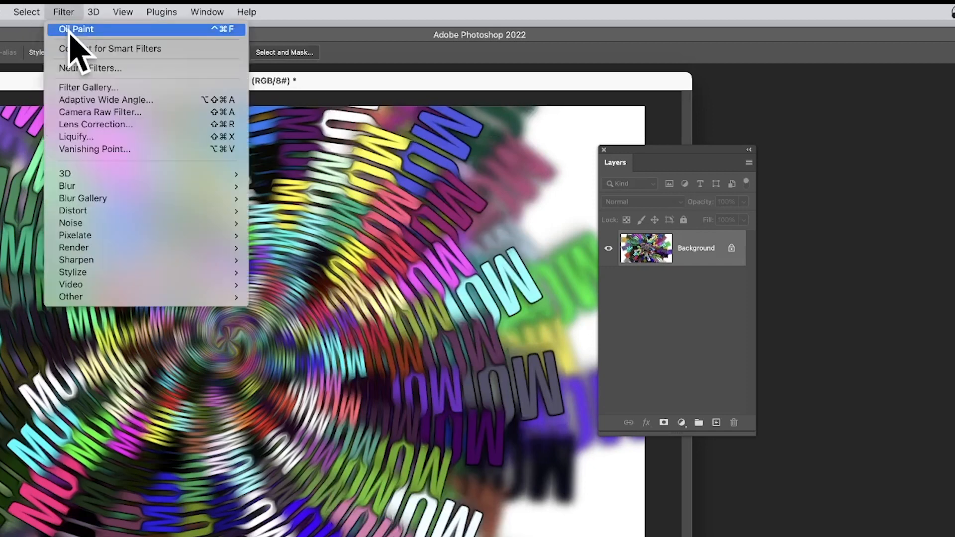
left_click(70, 30)
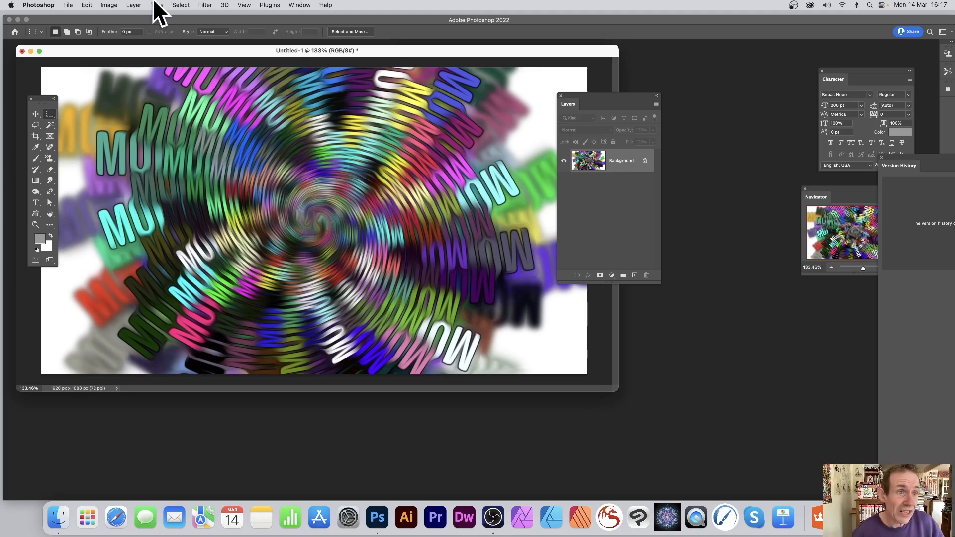
- Intensify the design's colours with a Vibrance adjustment, setting vibrance to +66 and saturation to +66
left_click(107, 6)
mouse_move(110, 29)
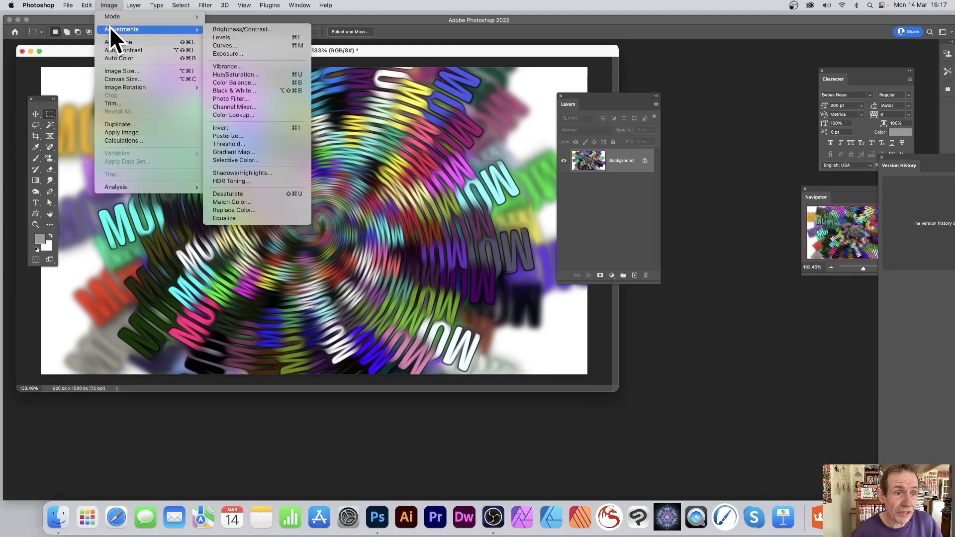
left_click(258, 67)
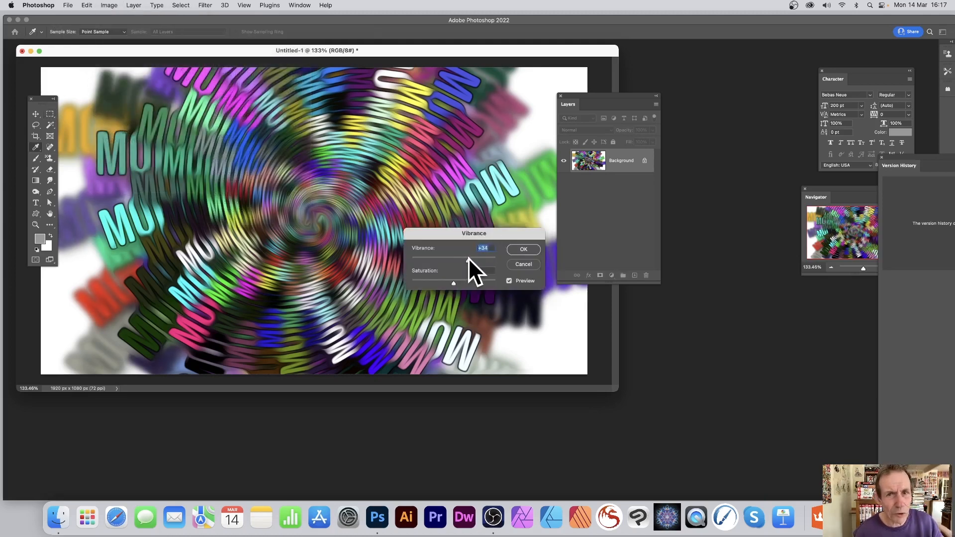
left_click_drag(468, 258, 482, 282)
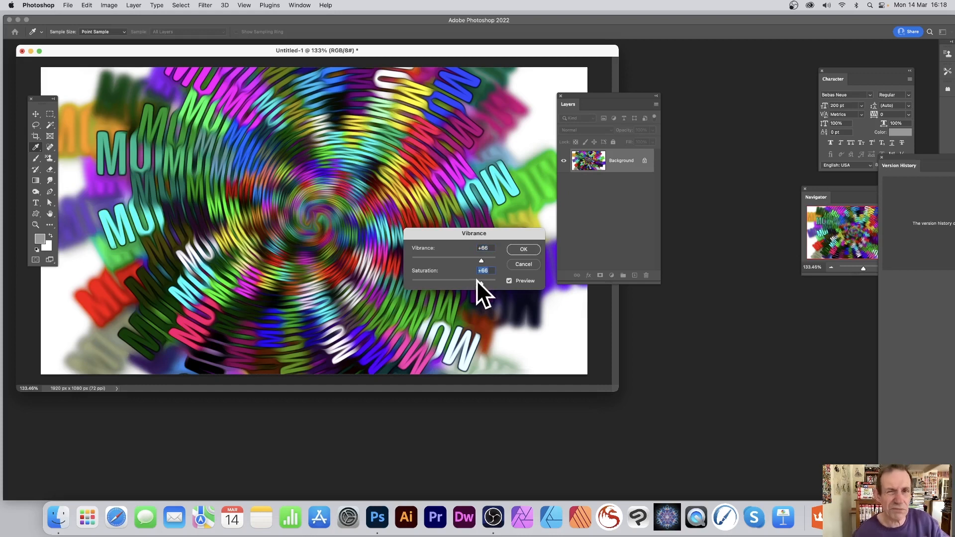
left_click(522, 249)
key("m")
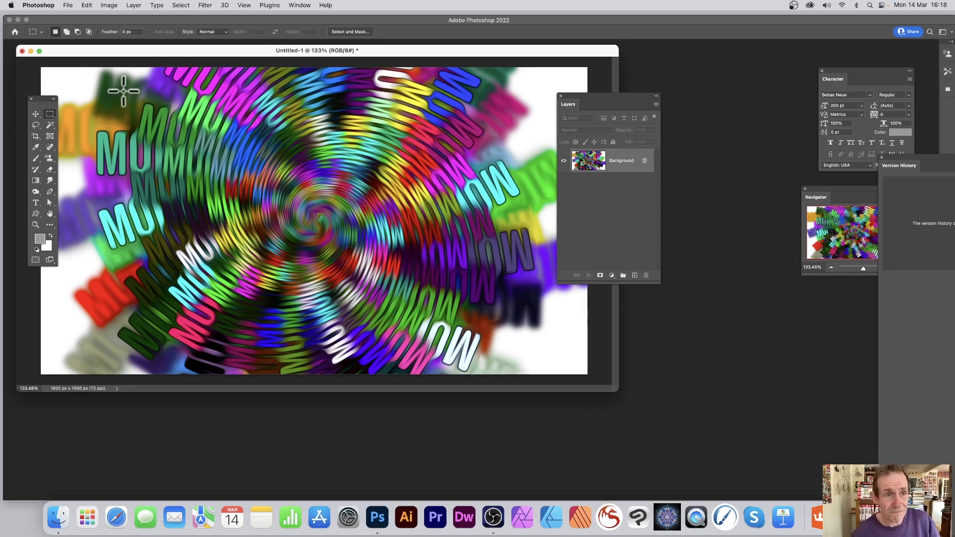
- Fill over the painted design with the same custom pattern and Symmetry Fill script in Normal mode at 100% opacity
left_click(88, 6)
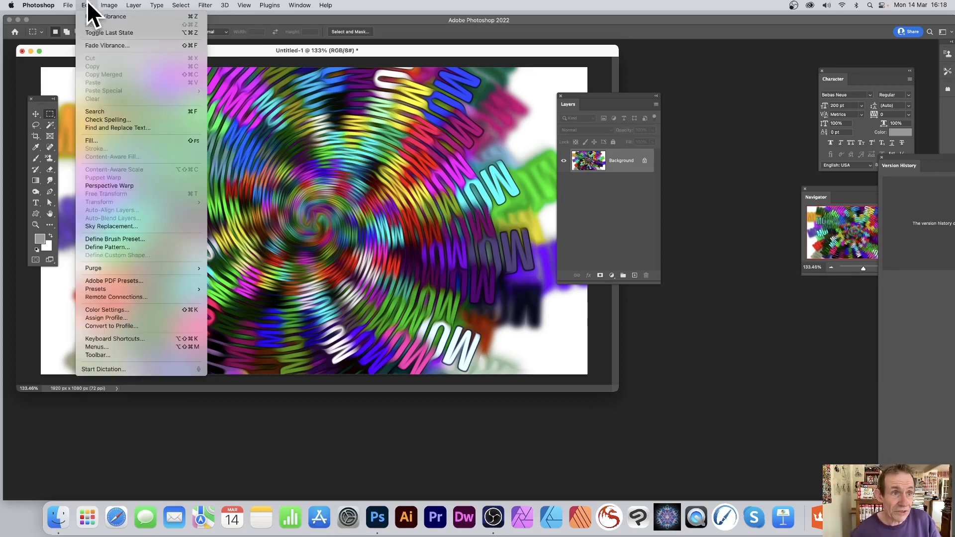
left_click(103, 140)
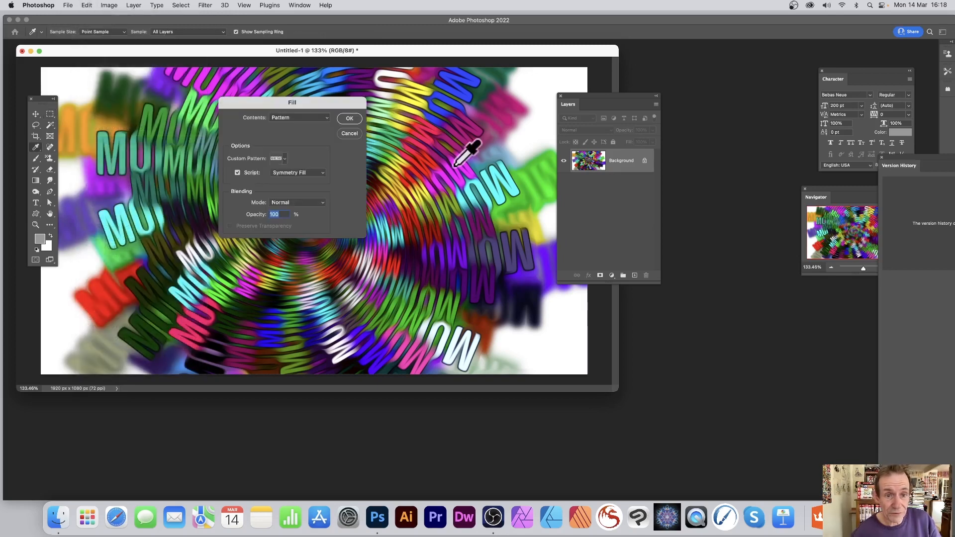
left_click(349, 118)
left_click(680, 201)
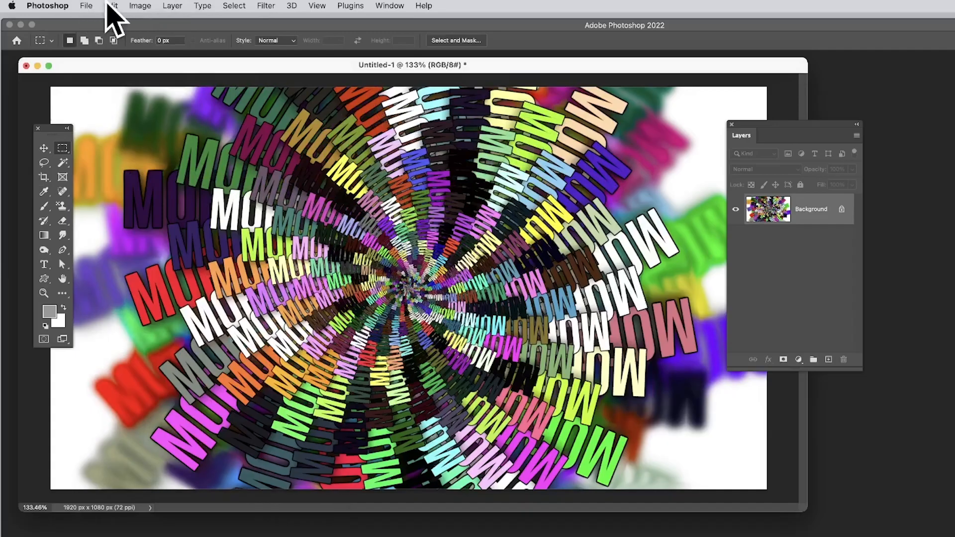
- Fade the latest fill at 100% opacity, trying the Multiply and Overlay modes and settling on Difference
left_click(87, 5)
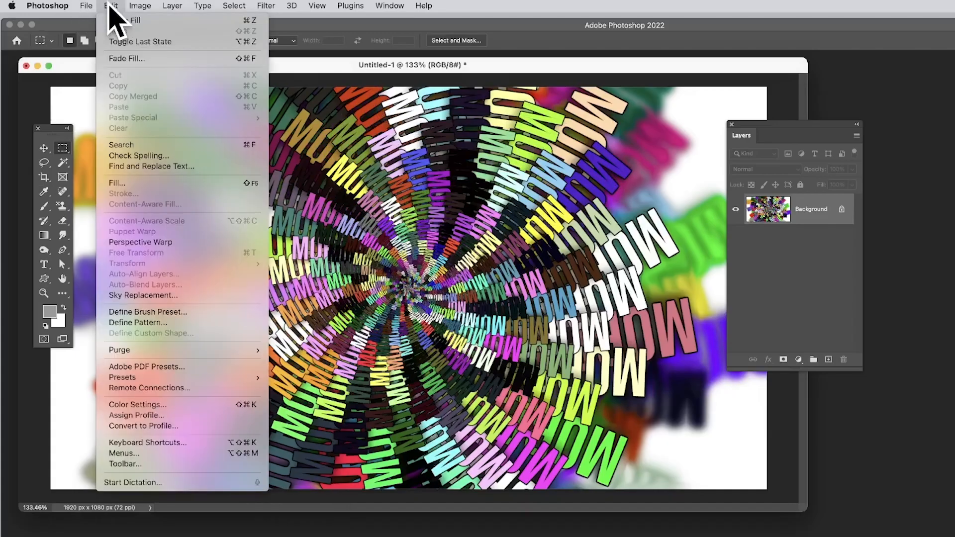
left_click(126, 58)
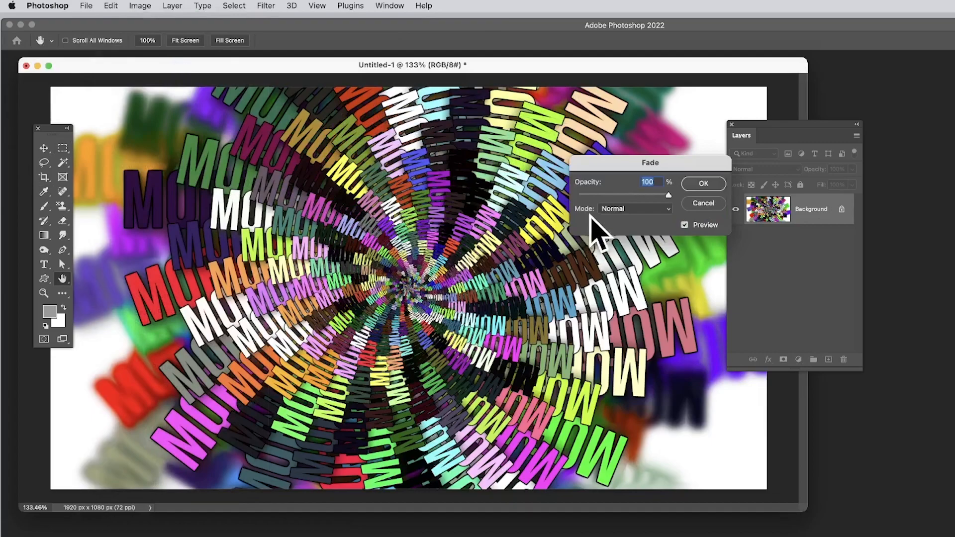
left_click(646, 209)
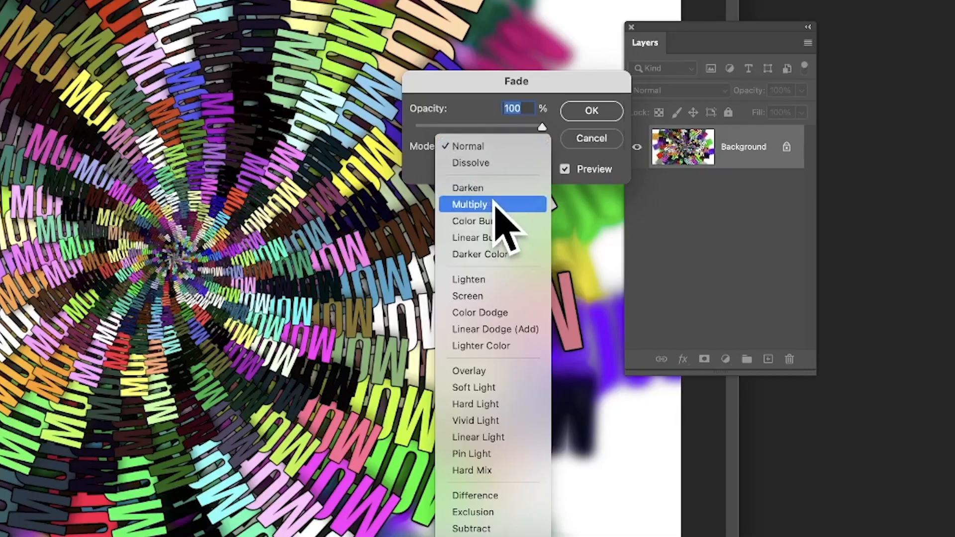
left_click(632, 250)
left_click(496, 145)
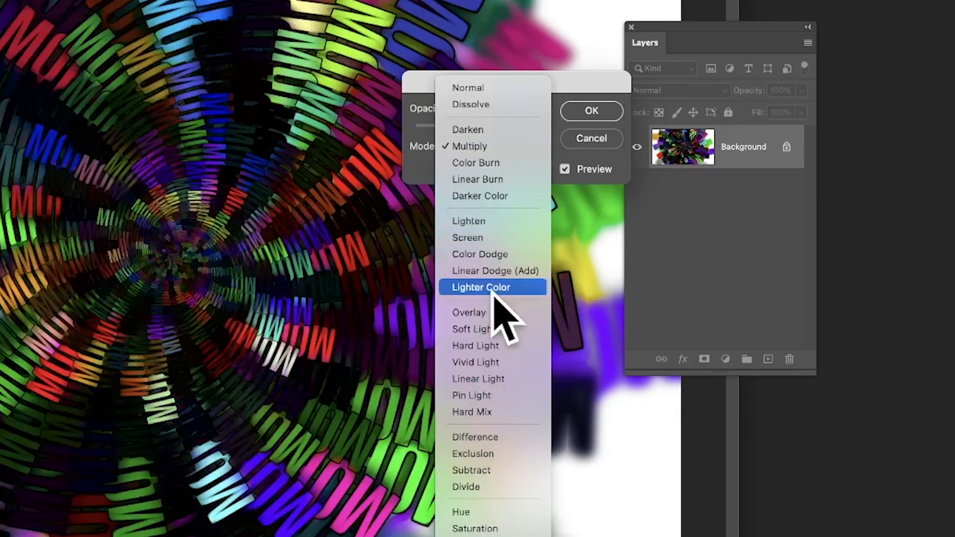
left_click(494, 312)
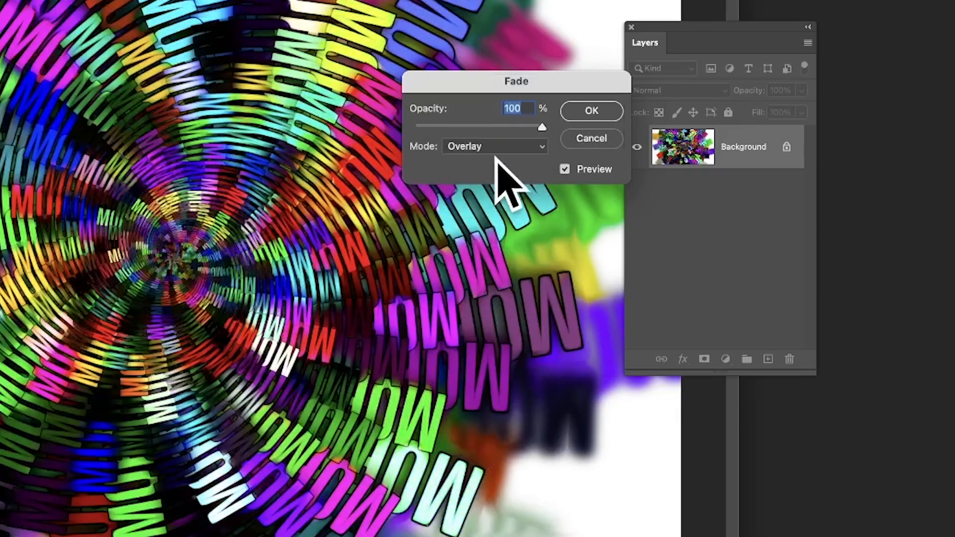
left_click(492, 147)
left_click(490, 270)
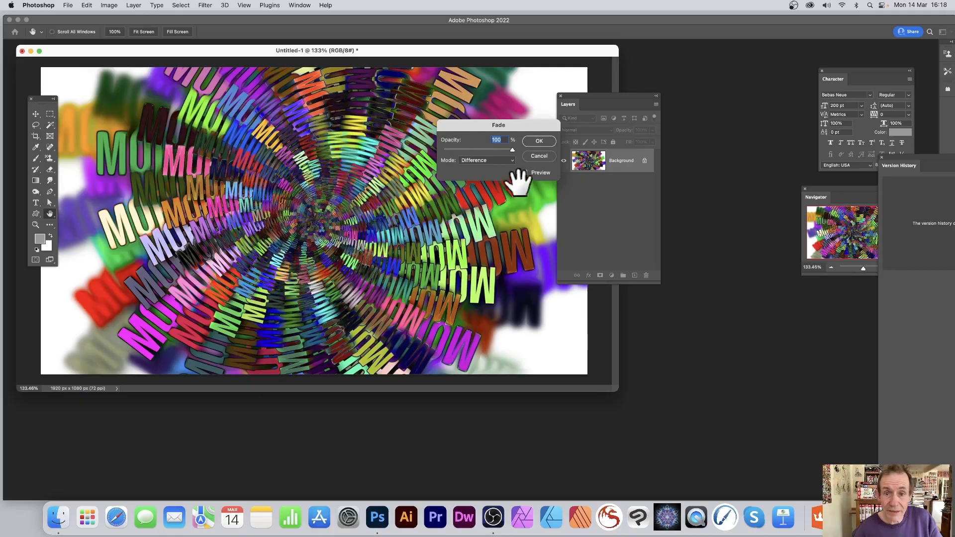
left_click(542, 141)
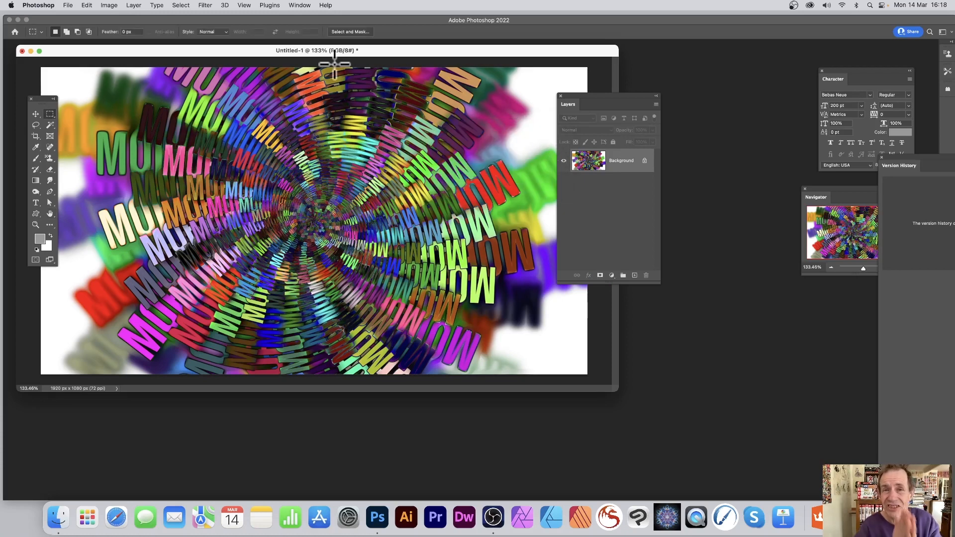